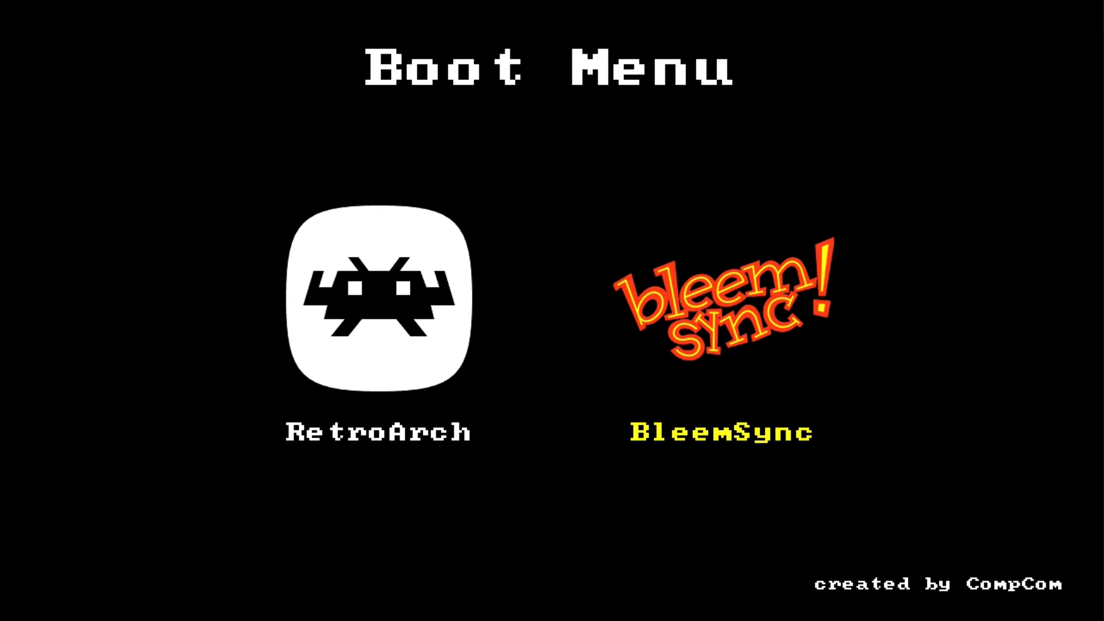
key("Left")
key("Right")
key("Left")
key("Right")
key("Left")
key("Right")
key("Left")
key("Right")
key("Left")
key("Right")
key("Left")
key("Right")
key("Left")
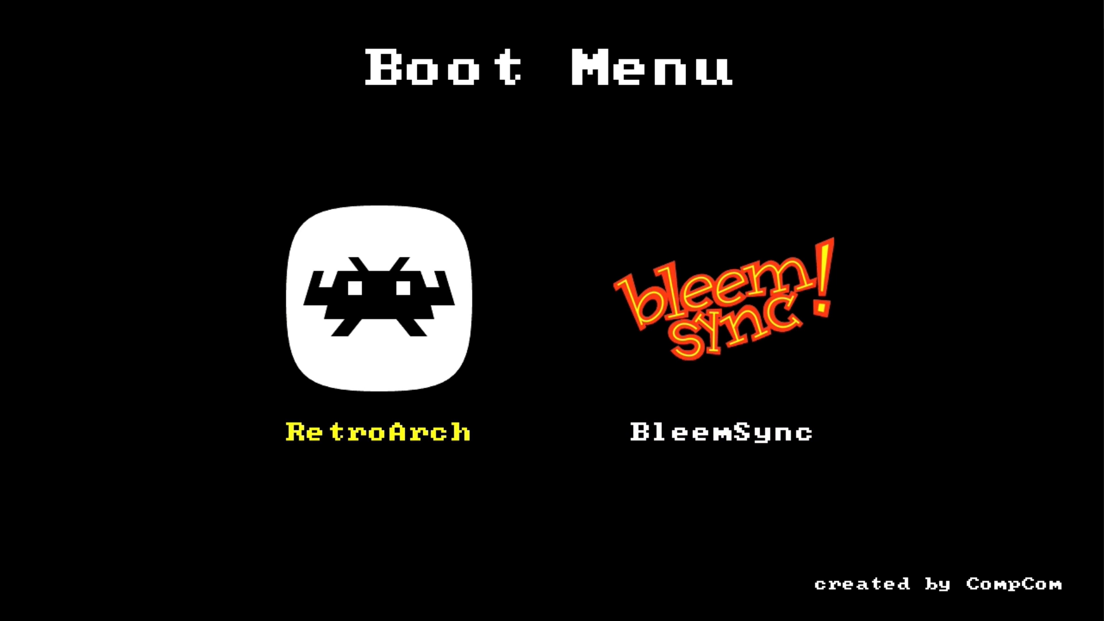
key("Right")
key("Left")
key("Right")
key("Left")
key("Right")
key("Left")
key("Right")
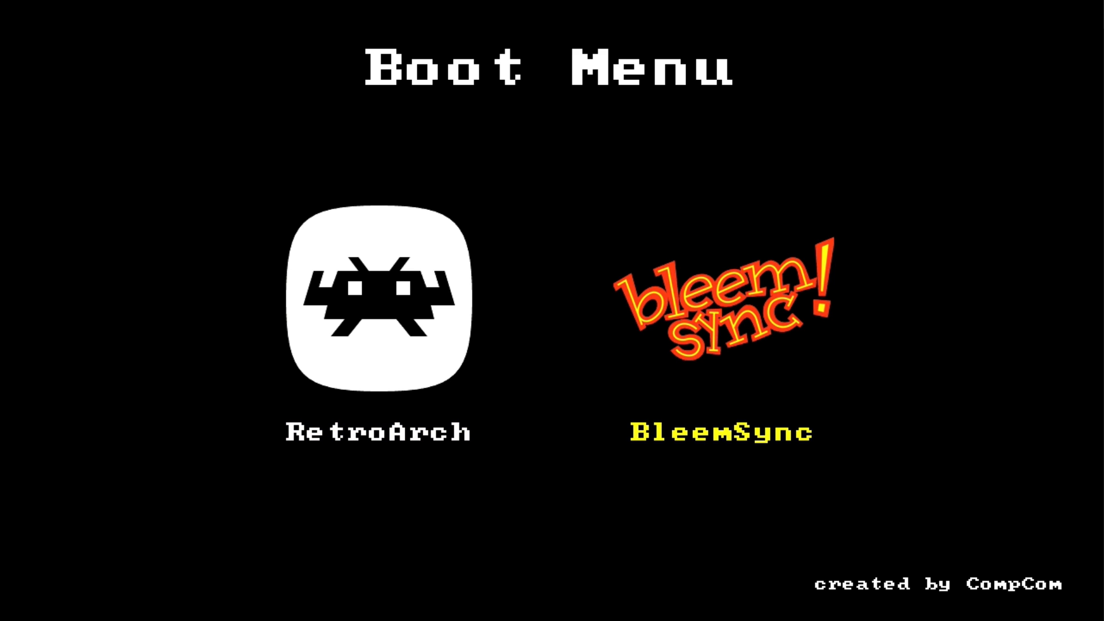
Launch RetroArch from the boot menu.
key("Left")
key("Right")
key("Left")
key("Right")
key("Left")
key("Return")
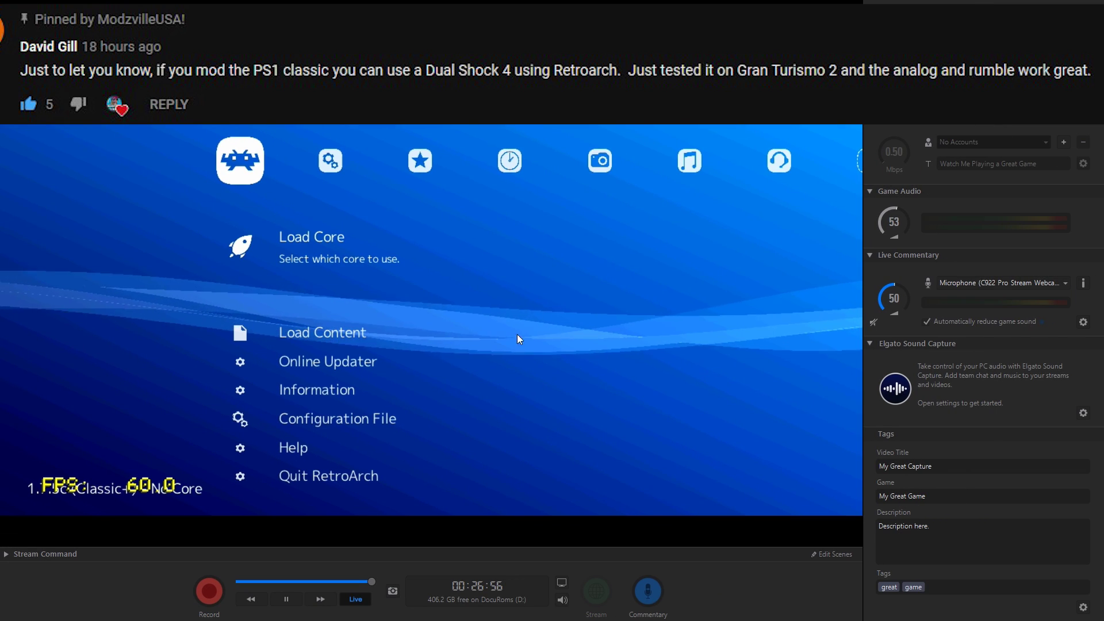
key("Down")
key("Down")
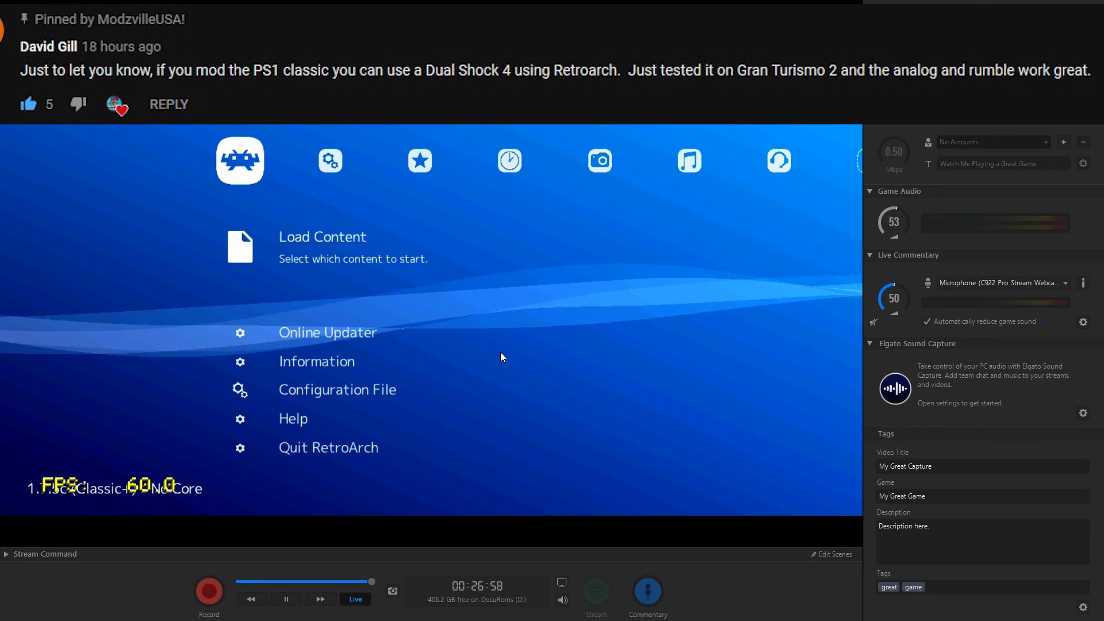
key("Down")
key("Up")
key("Up")
key("Up")
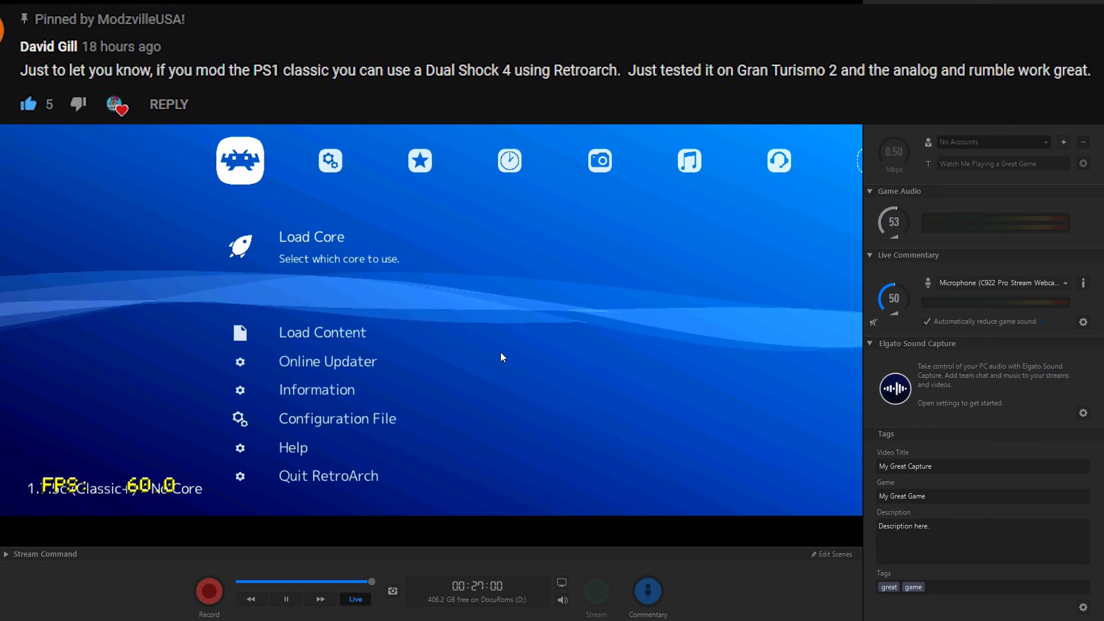
key("Right")
key("Left")
key("Left")
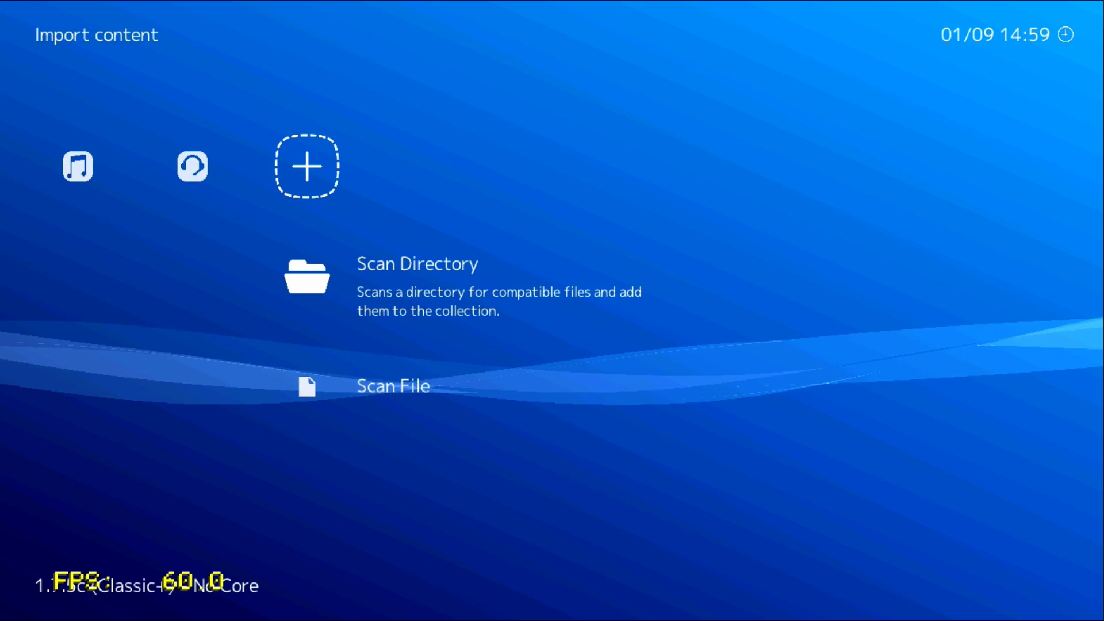
key("Right")
key("Down")
key("Down")
key("Up")
key("Up")
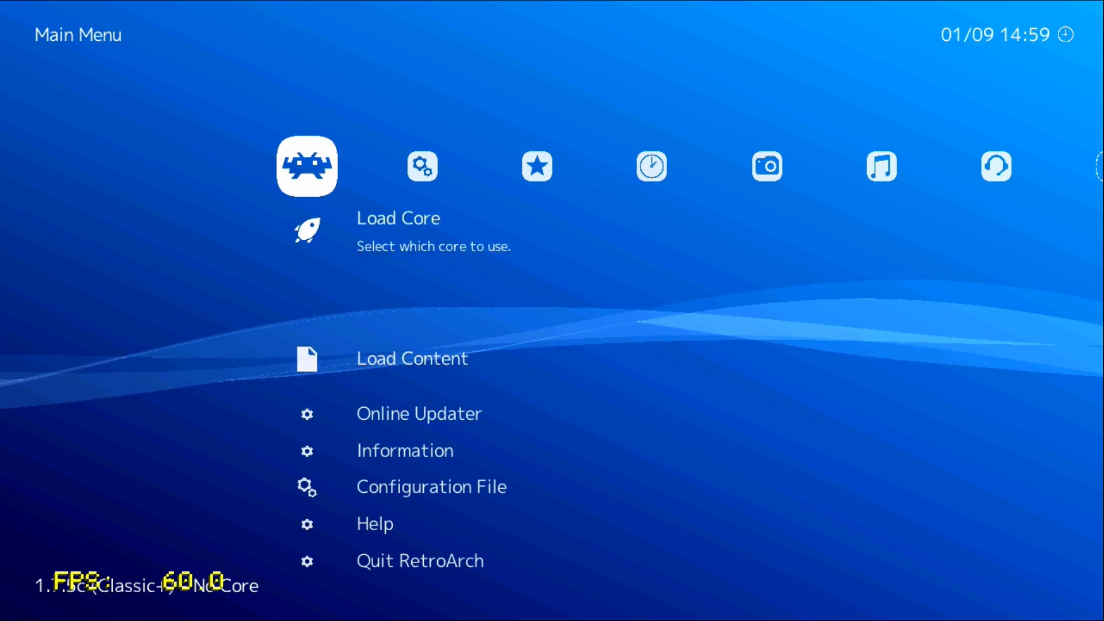
key("Right")
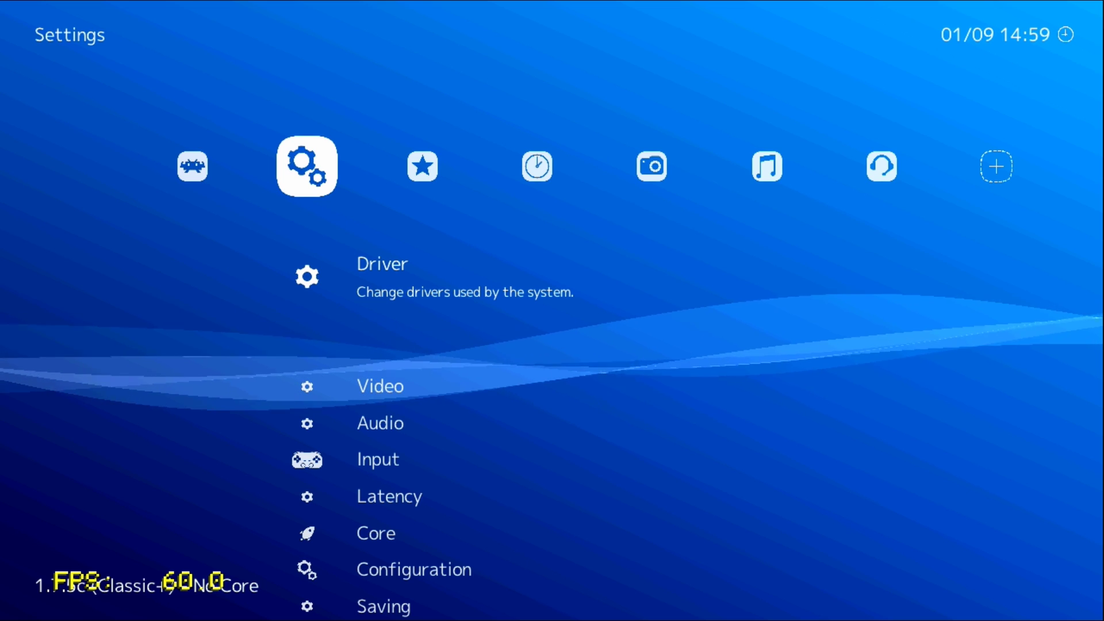
key("Right")
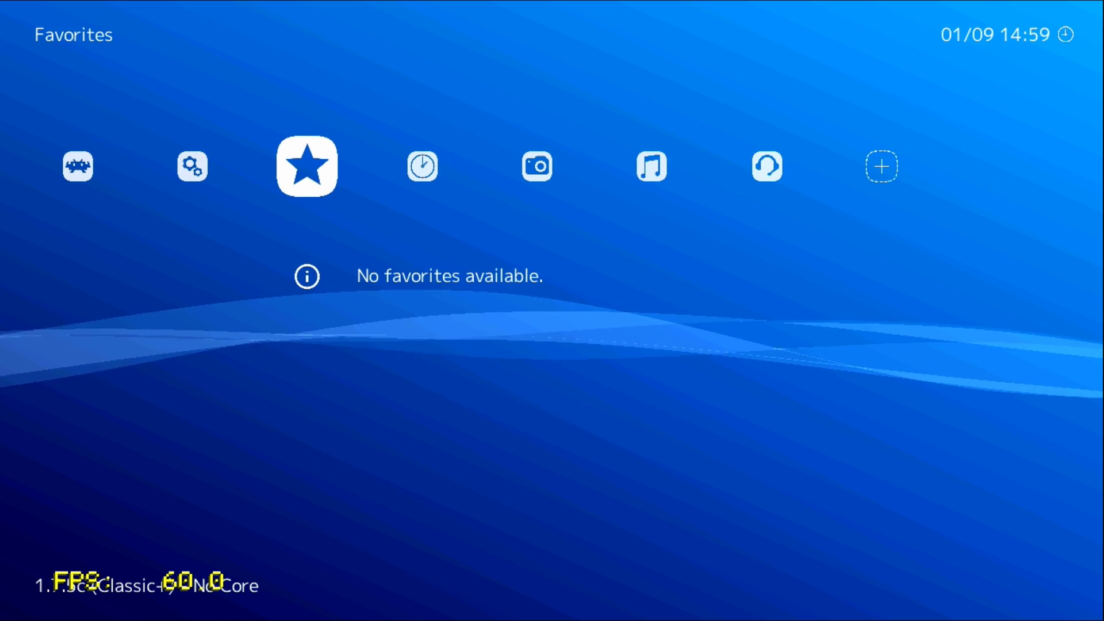
key("Left")
key("Left")
key("Down")
key("Up")
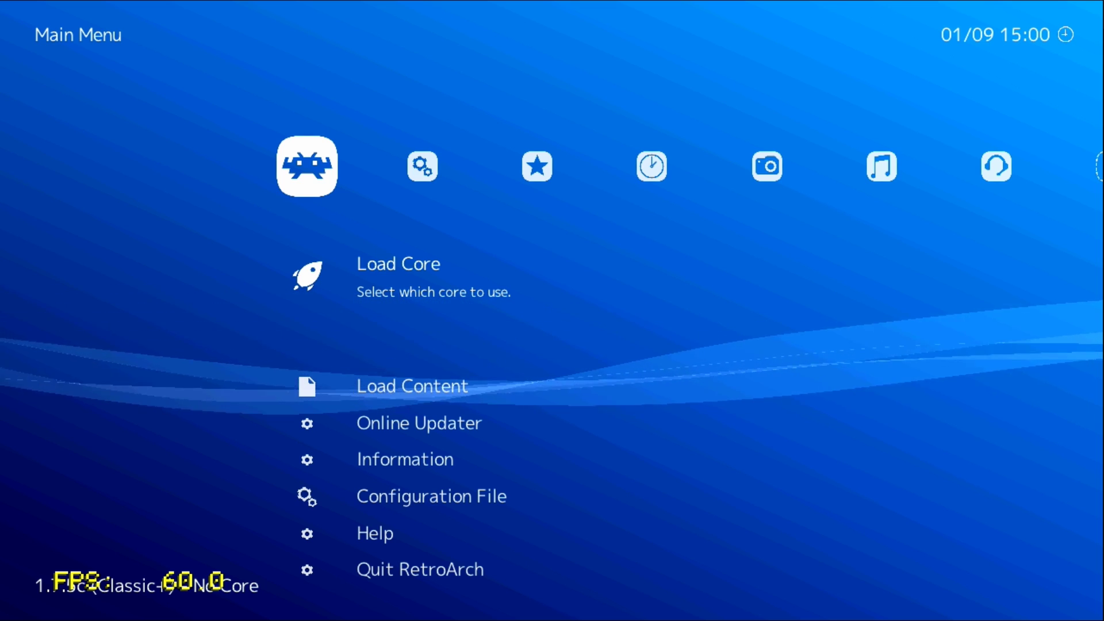
Load the PlayStation core pcsx_rearmed_libretro.so from the list of available cores.
key("Return")
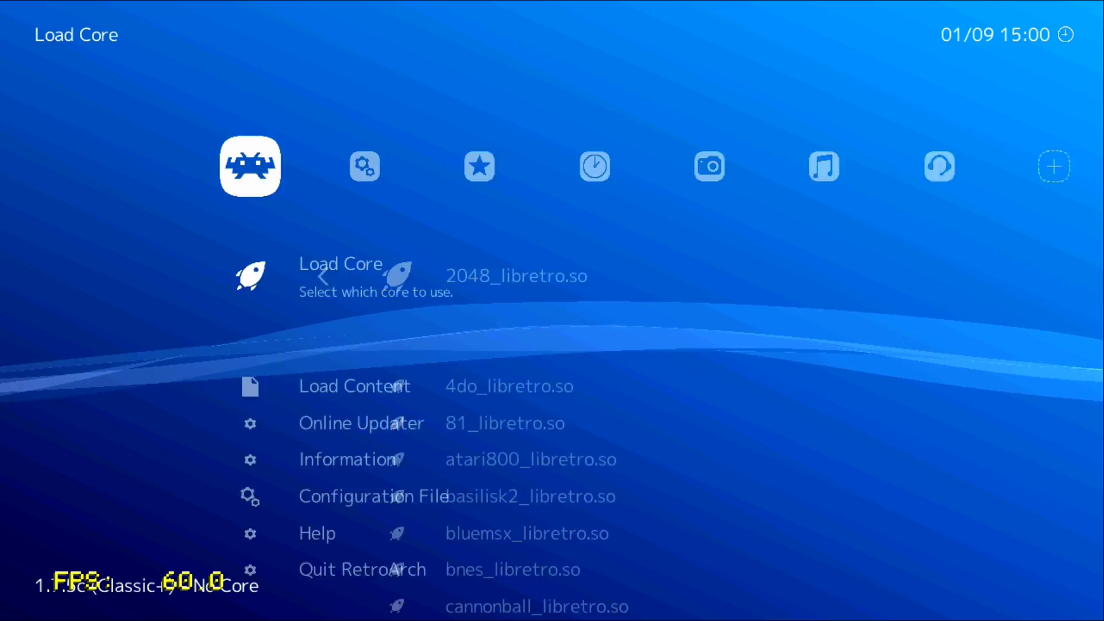
key("Down")
key("Down")
key("Down")
key("Down")
key("Down")
key("Down")
key("Down")
key("Down")
key("Down")
key("Down")
key("Down")
key("Down")
key("Down")
key("Down")
key("Down")
key("Down")
key("Down")
key("Down")
key("Down")
key("Down")
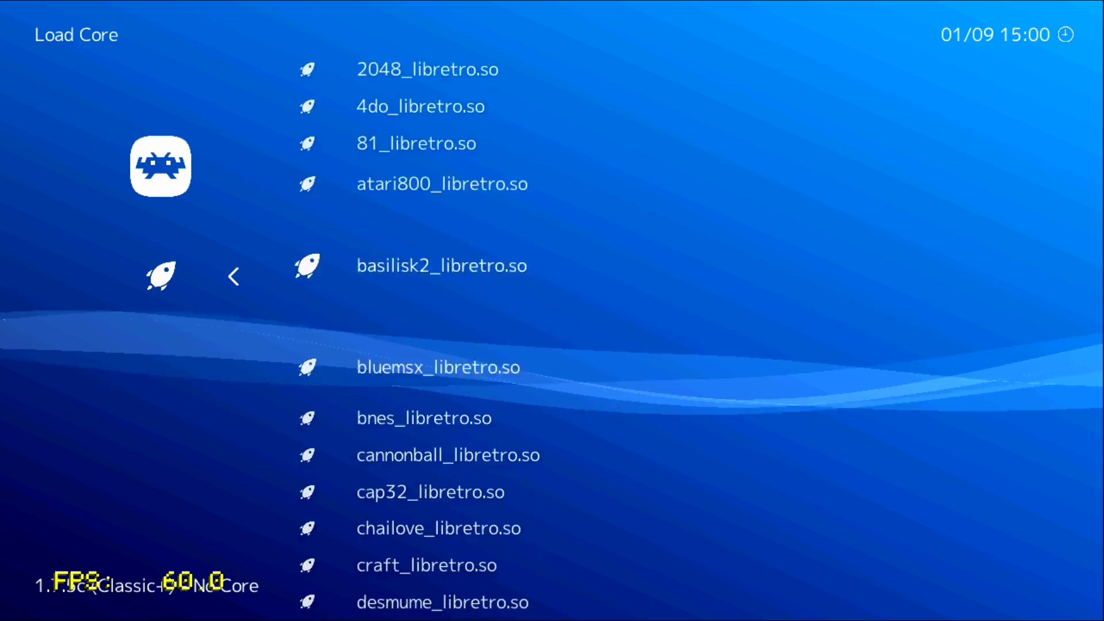
key("Down")
key("Down")
key("Down")
key("Down")
key("Down")
key("Down")
key("Down")
key("Down")
key("Down")
key("Down")
key("Down")
key("Down")
key("Down")
key("Down")
key("Down")
key("Down")
key("Down")
key("Down")
key("Down")
key("Down")
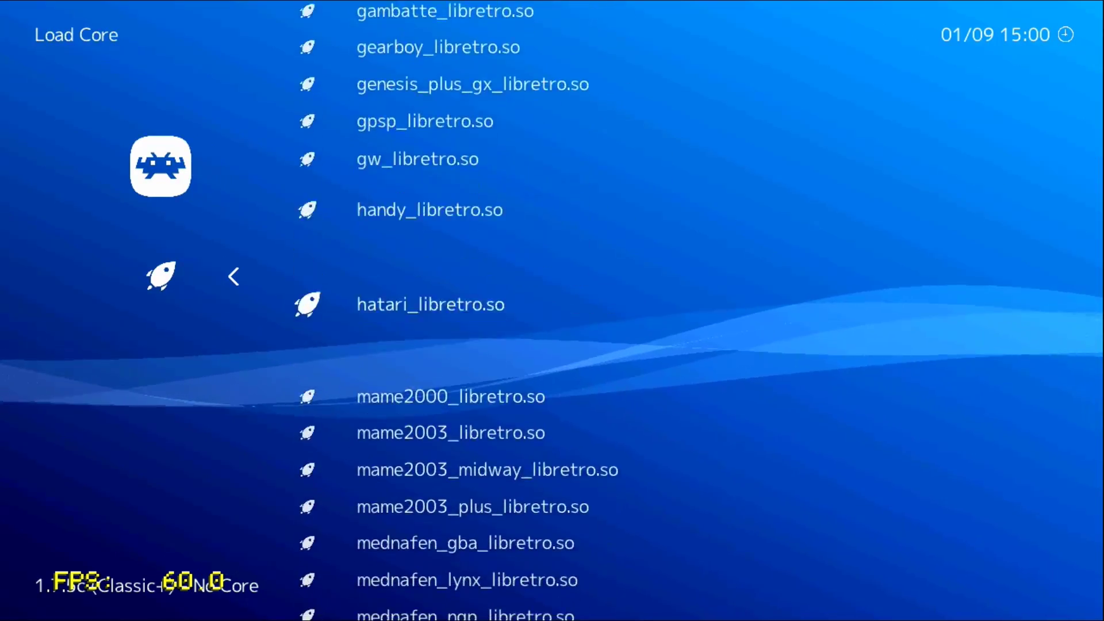
key("Down")
key("Down")
key("Down")
key("Down")
key("Down")
key("Down")
key("Down")
key("Down")
key("Down")
key("Down")
key("Down")
key("Down")
key("Down")
key("Down")
key("Down")
key("Down")
key("Down")
key("Down")
key("Down")
key("Down")
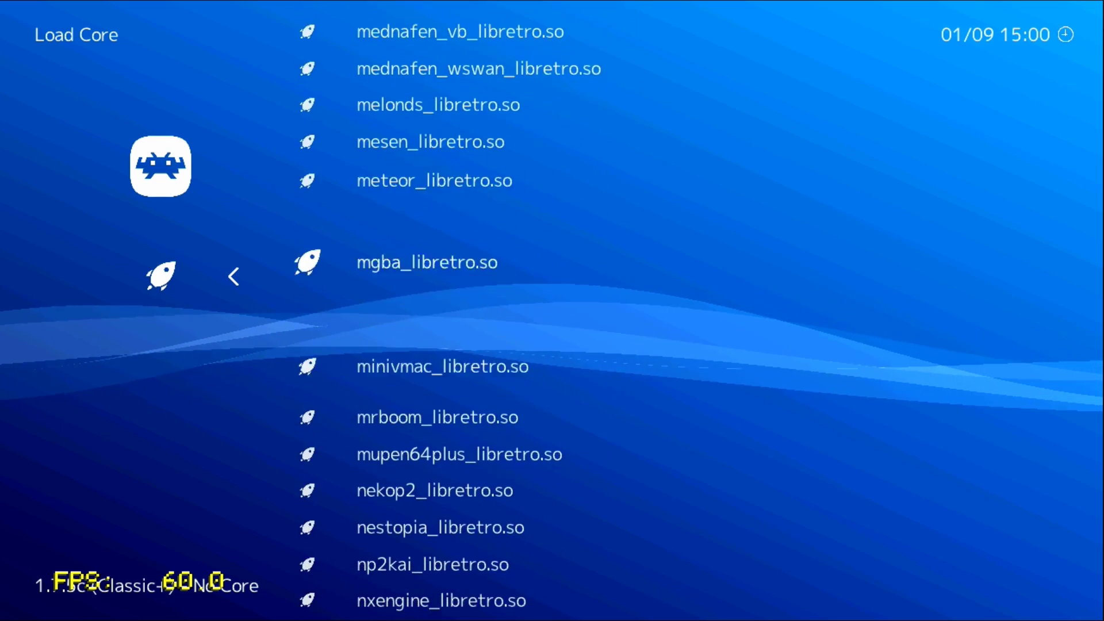
key("Down")
key("Up")
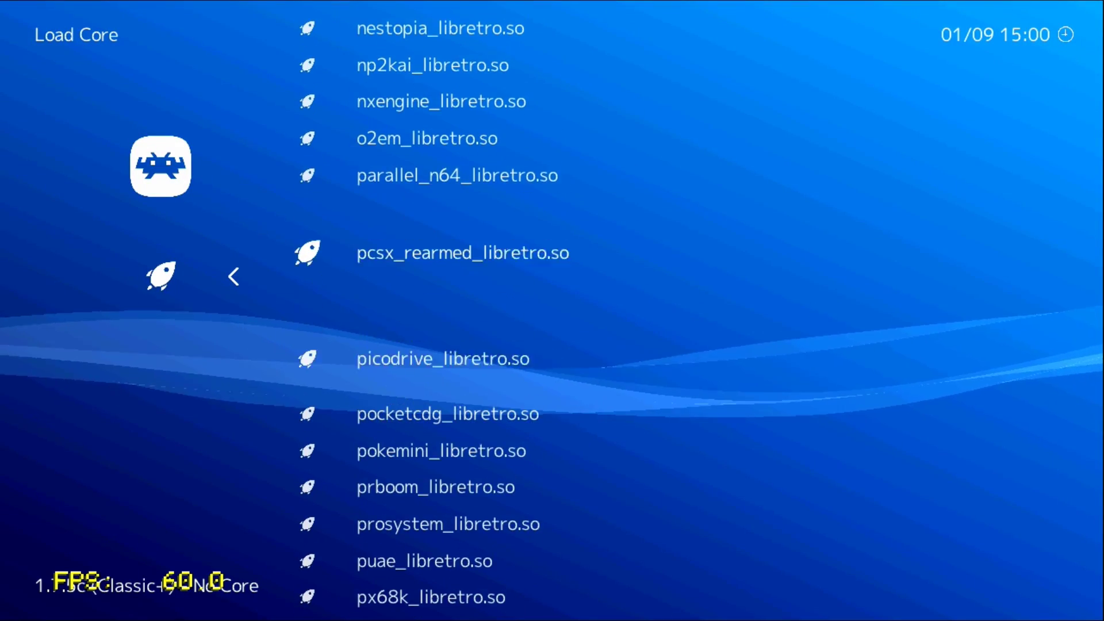
key("Return")
Start loading content and browse the root directory "/" for the file.
key("Down")
key("Down")
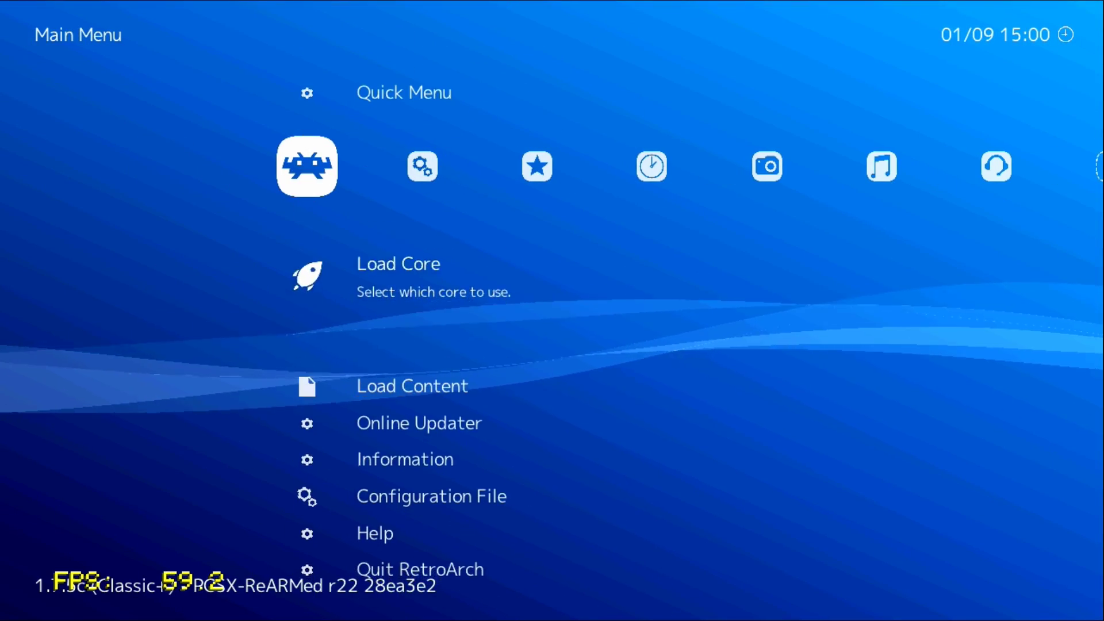
key("Return")
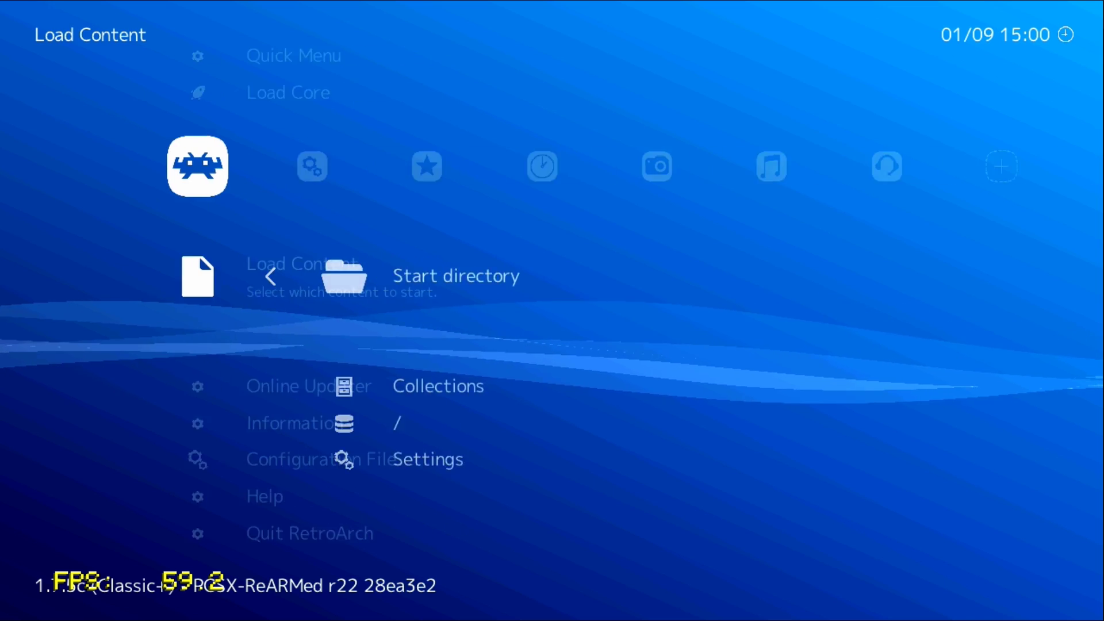
key("Down")
key("Down")
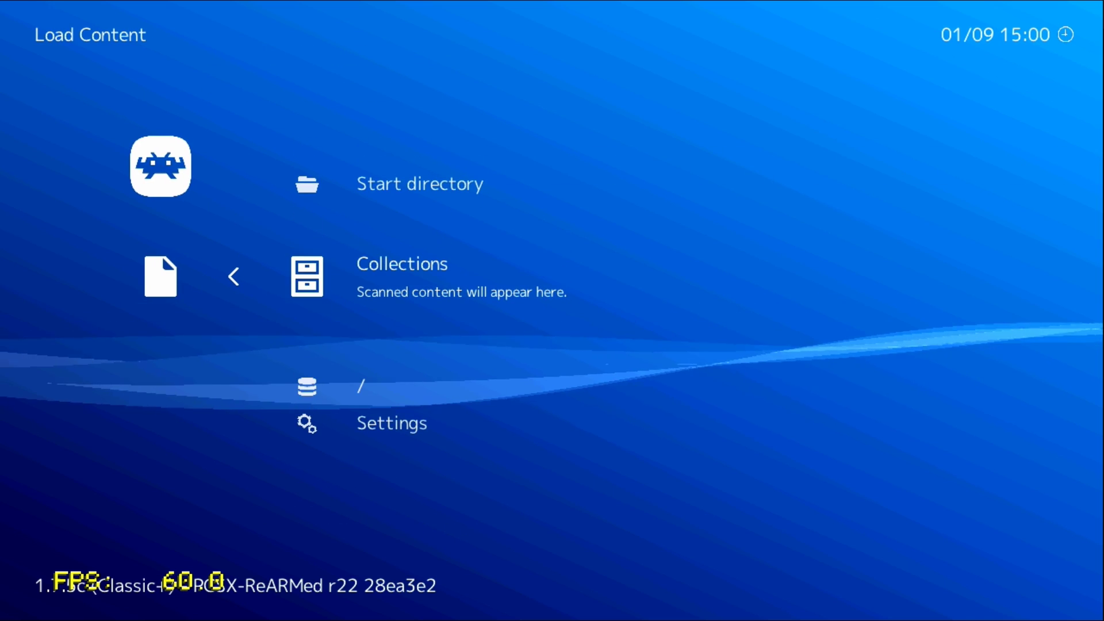
key("Return")
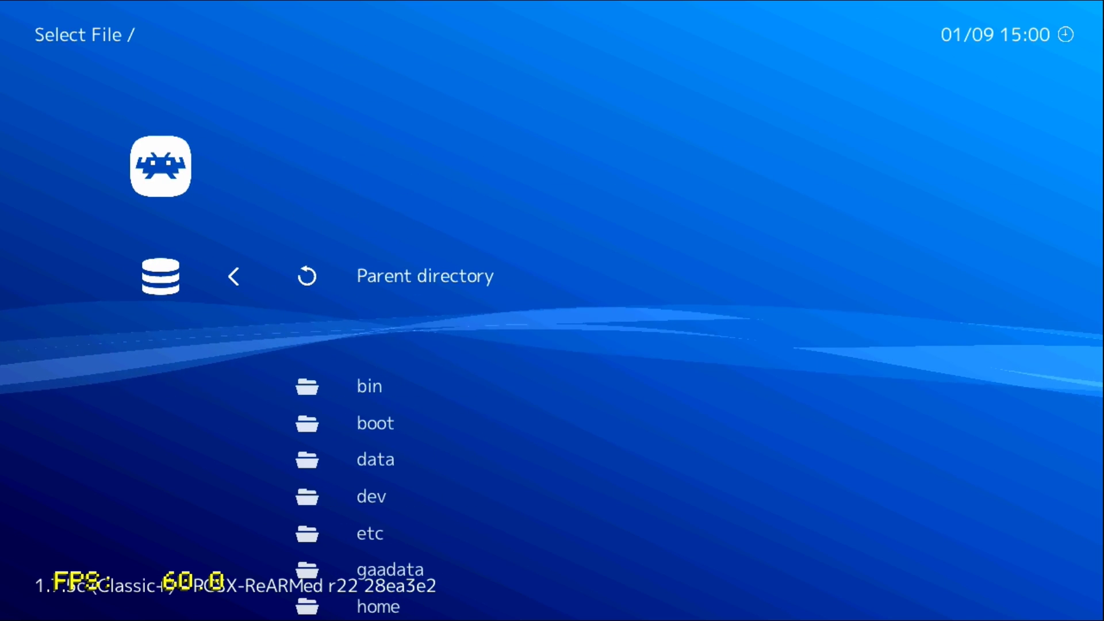
Open the media folder in the root directory.
key("Down")
key("Down")
key("Down")
key("Down")
key("Down")
key("Down")
key("Down")
key("Down")
key("Down")
key("Down")
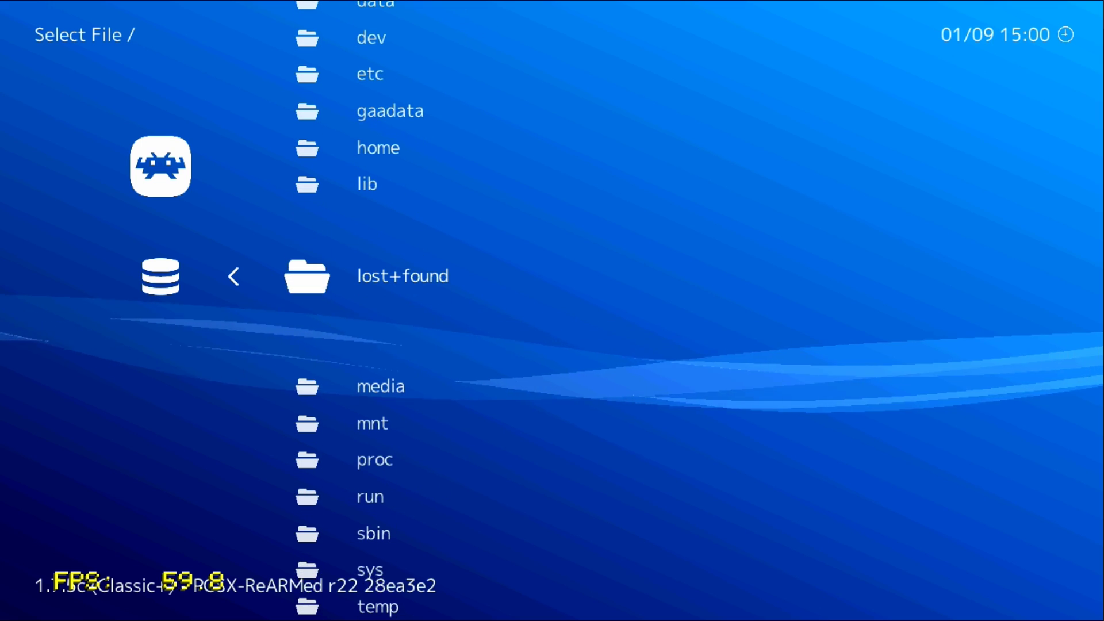
key("Return")
Open the ROMS folder inside the media folder.
key("Down")
key("Down")
key("Down")
key("Down")
key("Down")
key("Down")
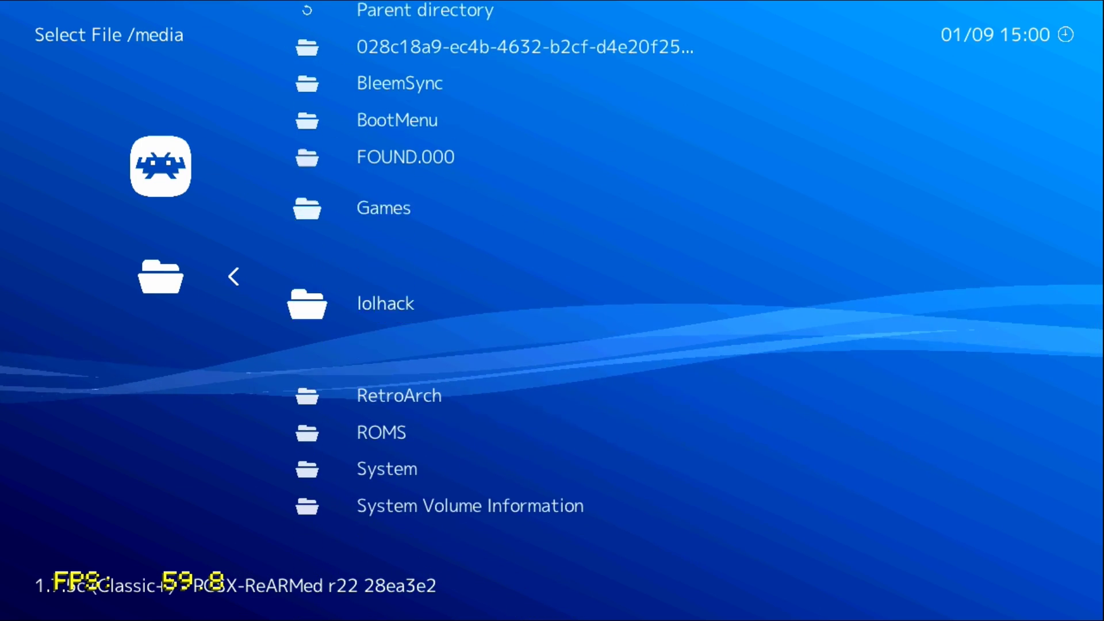
key("Down")
key("Down")
key("Return")
Open the PS1 REDUMP ROMS folder inside ROMS.
key("Down")
key("Down")
key("Down")
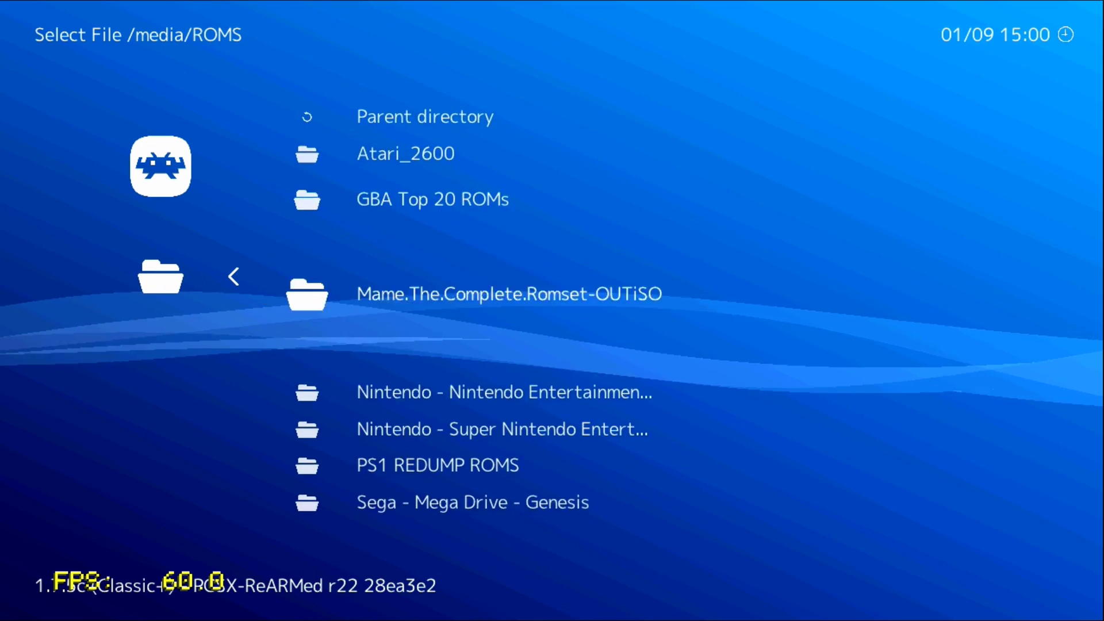
key("Down")
key("Down")
key("Down")
key("Return")
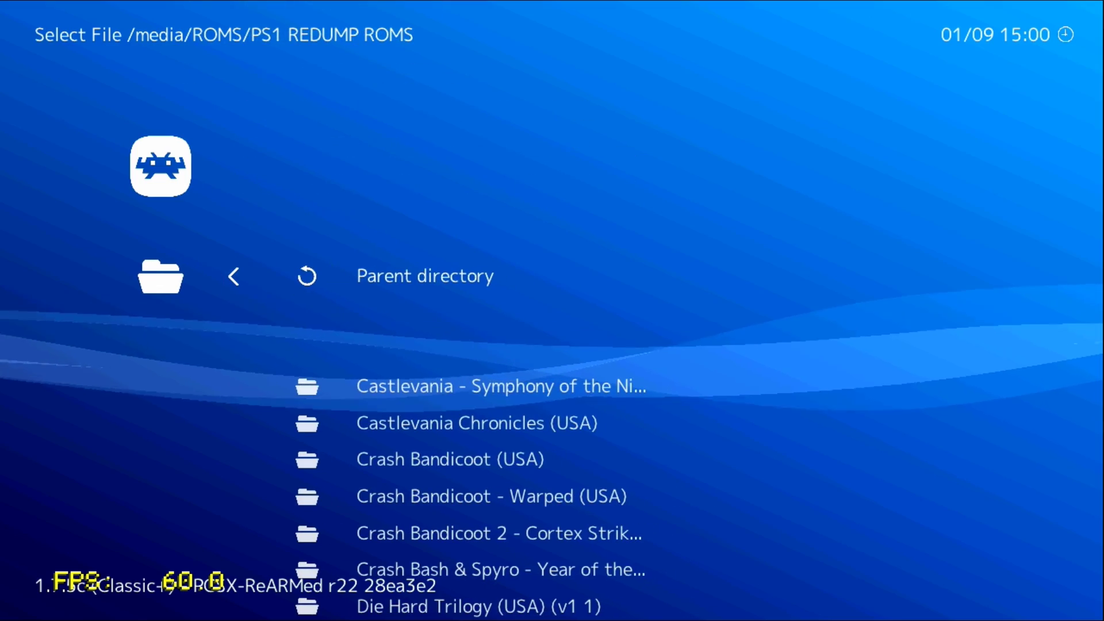
Find the Tony Hawk's Pro Skater 2 (USA) folder among the PS1 REDUMP ROMS and load the game from it.
key("Down")
key("Down")
key("Down")
key("Down")
key("Down")
key("Down")
key("Down")
key("Down")
key("Down")
key("Down")
key("Down")
key("Down")
key("Down")
key("Down")
key("Down")
key("Down")
key("Down")
key("Down")
key("Down")
key("Down")
key("Down")
key("Down")
key("Down")
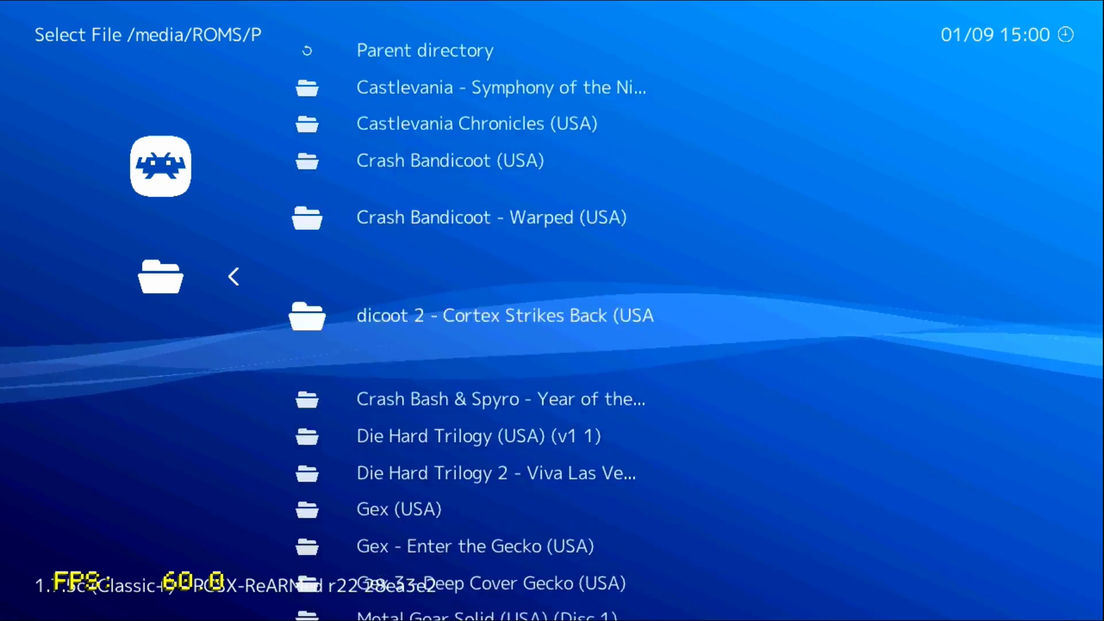
key("Down")
key("Down")
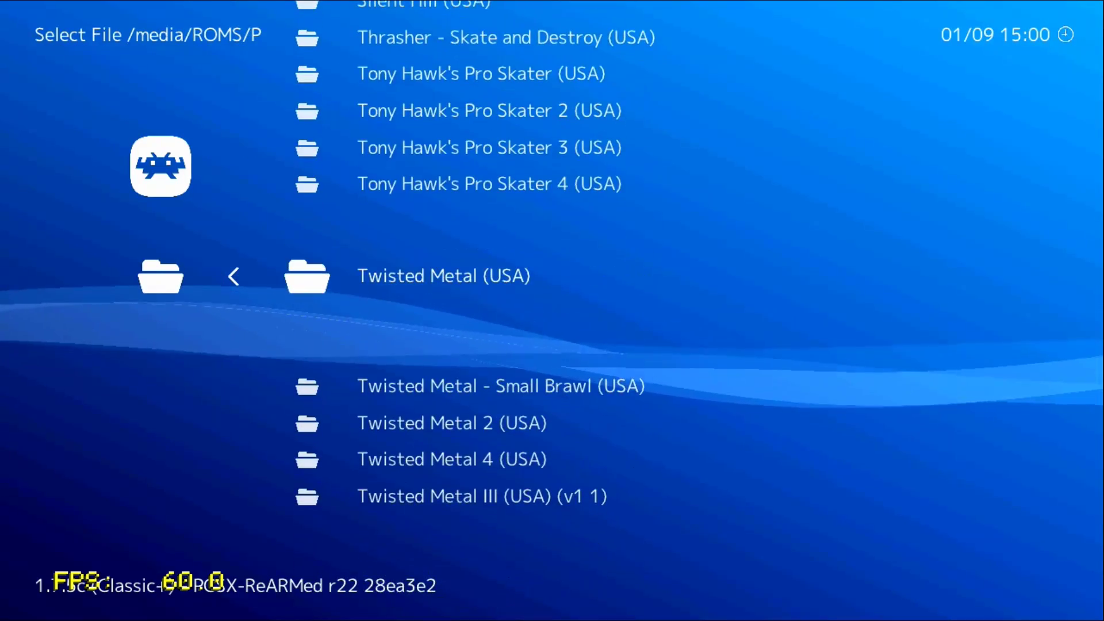
key("Up")
key("Up")
key("Up")
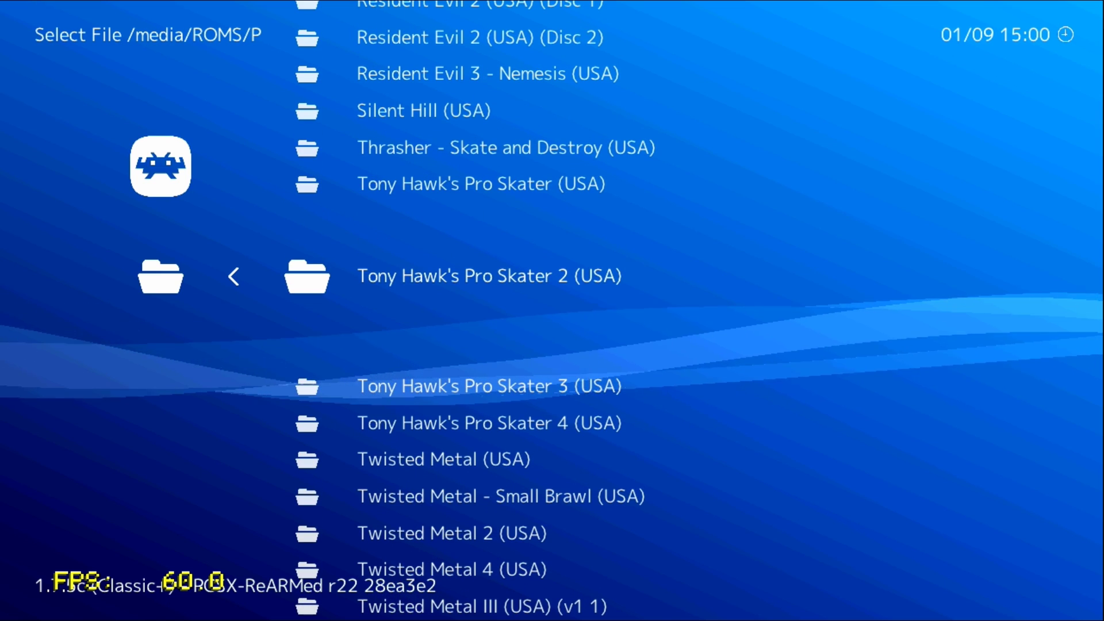
key("Return")
key("Down")
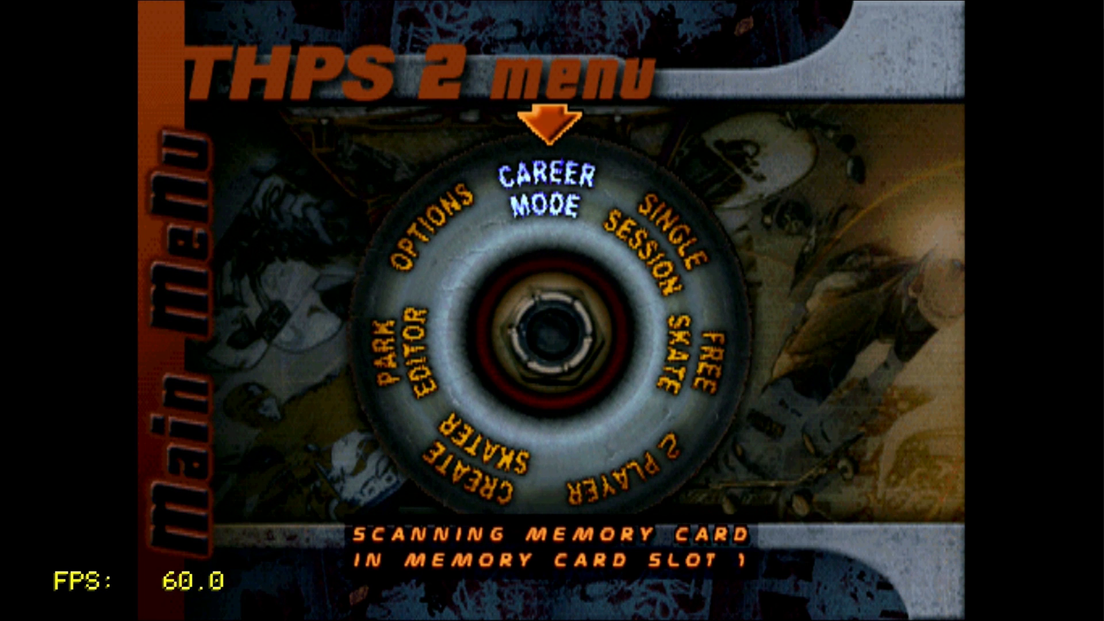
Pause the running game and open the core Options for Tony Hawk's Pro Skater 2.
key("F1")
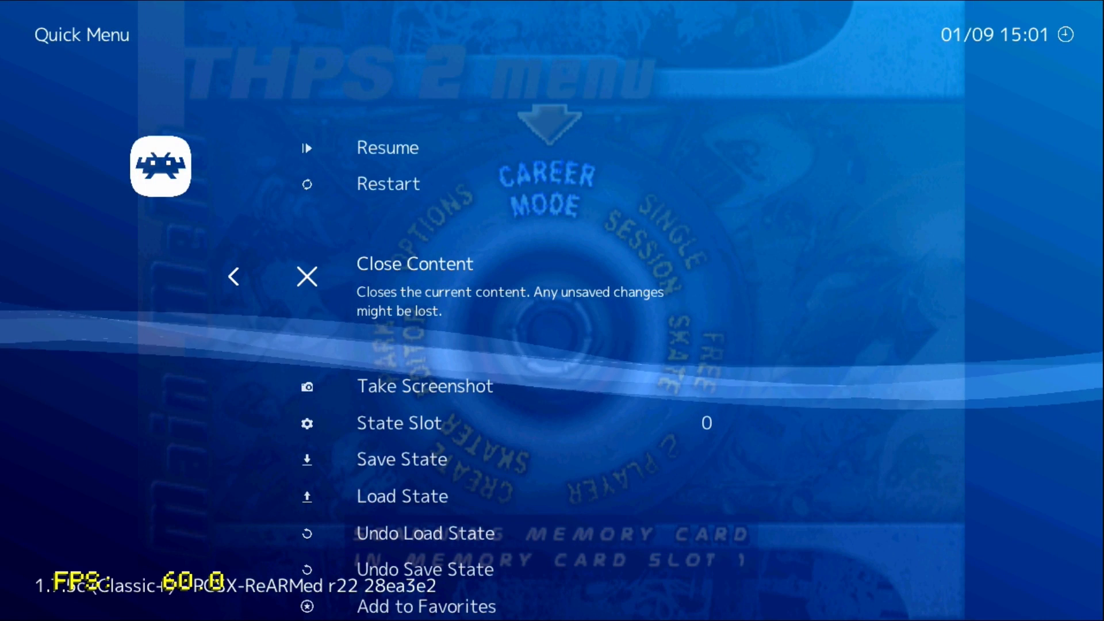
key("Down")
key("Down")
key("Down")
key("Down")
key("Down")
key("Down")
key("Down")
key("Down")
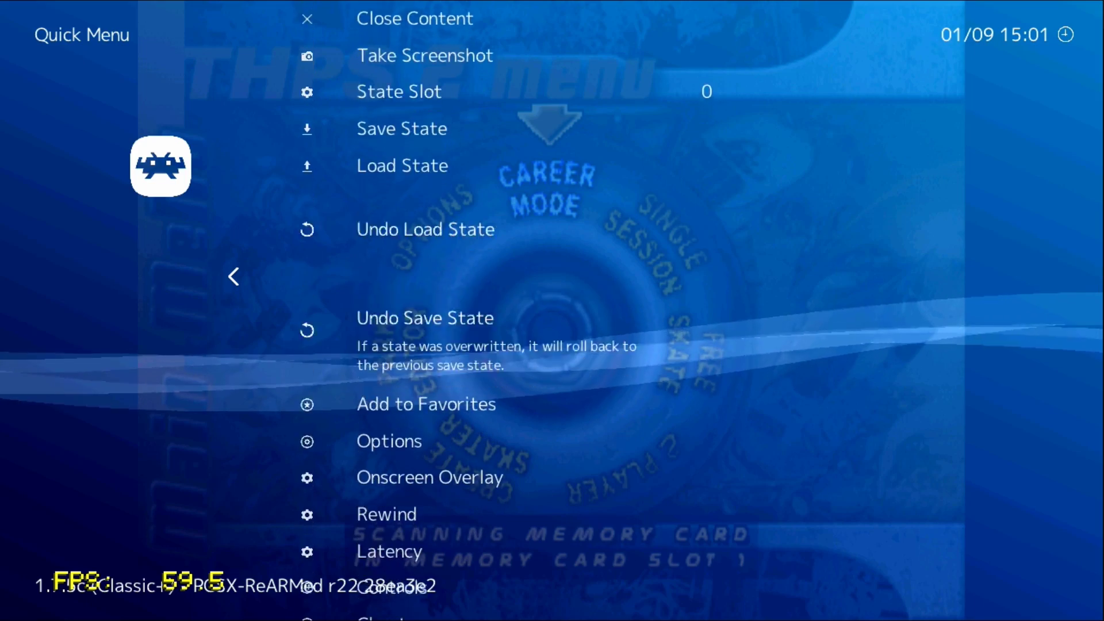
key("Down")
key("Up")
key("Up")
key("Up")
key("Up")
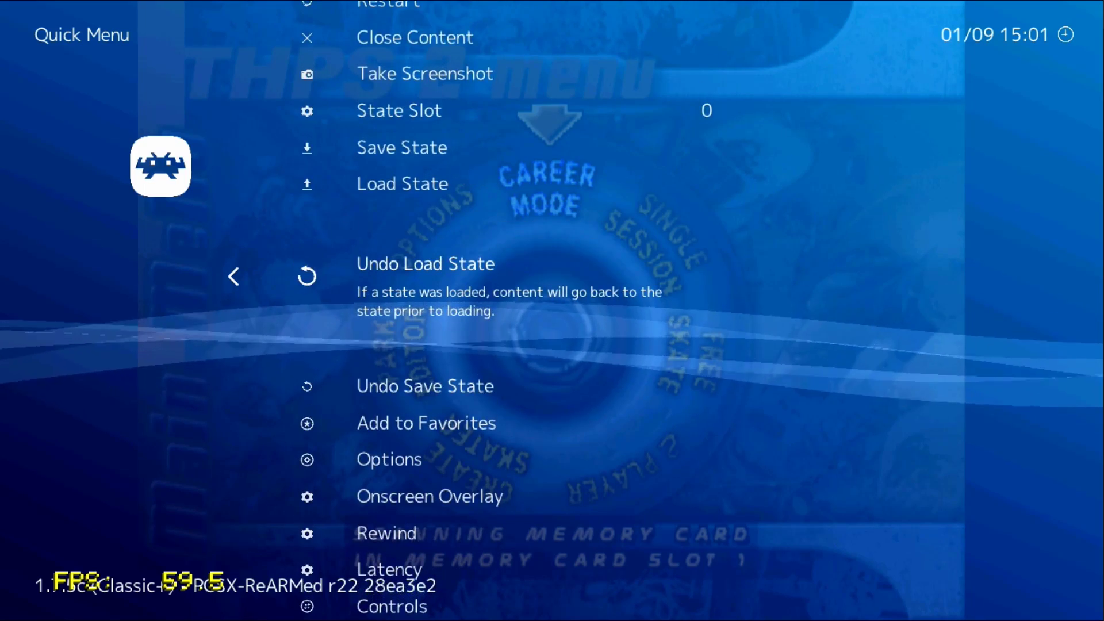
key("Up")
key("Up")
key("Up")
key("Up")
key("Down")
key("Down")
key("Down")
key("Down")
key("Down")
key("Down")
key("Down")
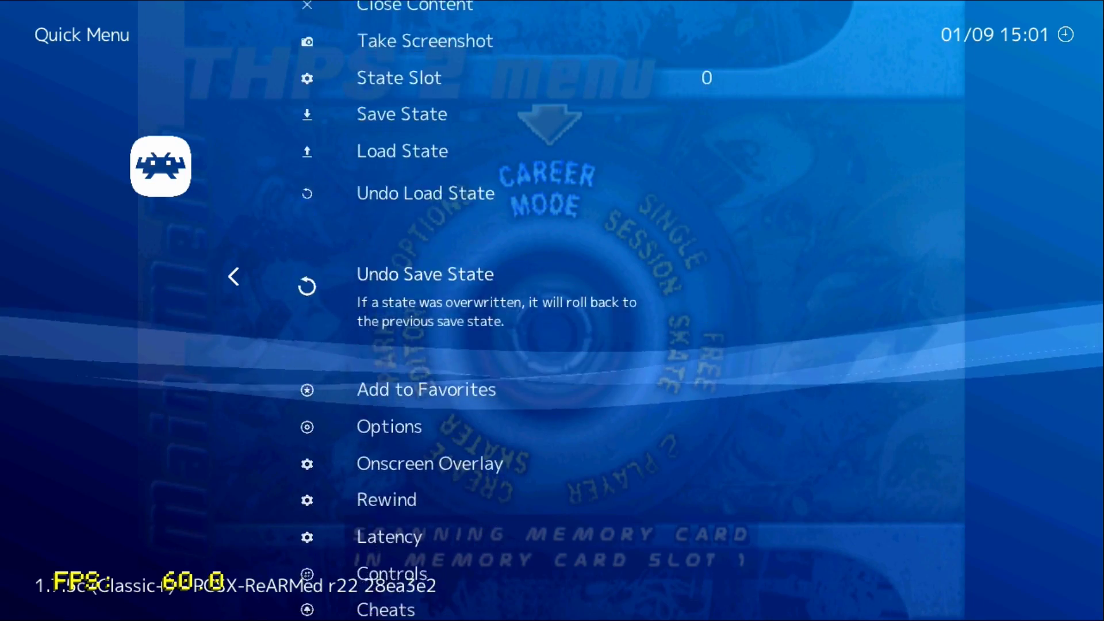
key("Return")
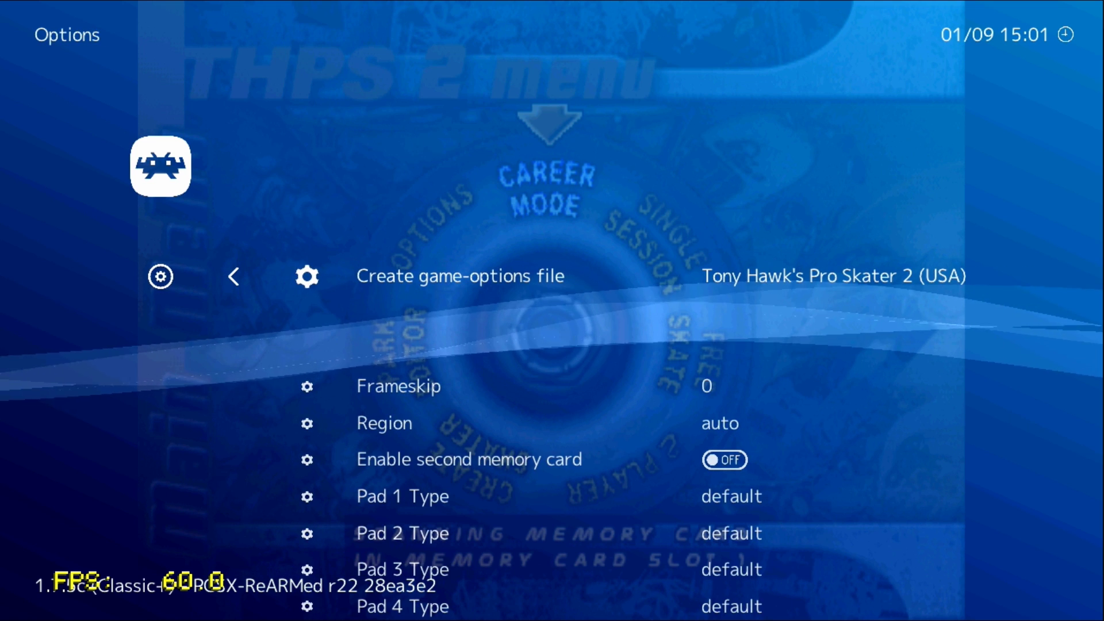
Set Pad 1 Type to dualshock in the core options.
key("Down")
key("Down")
key("Down")
key("Down")
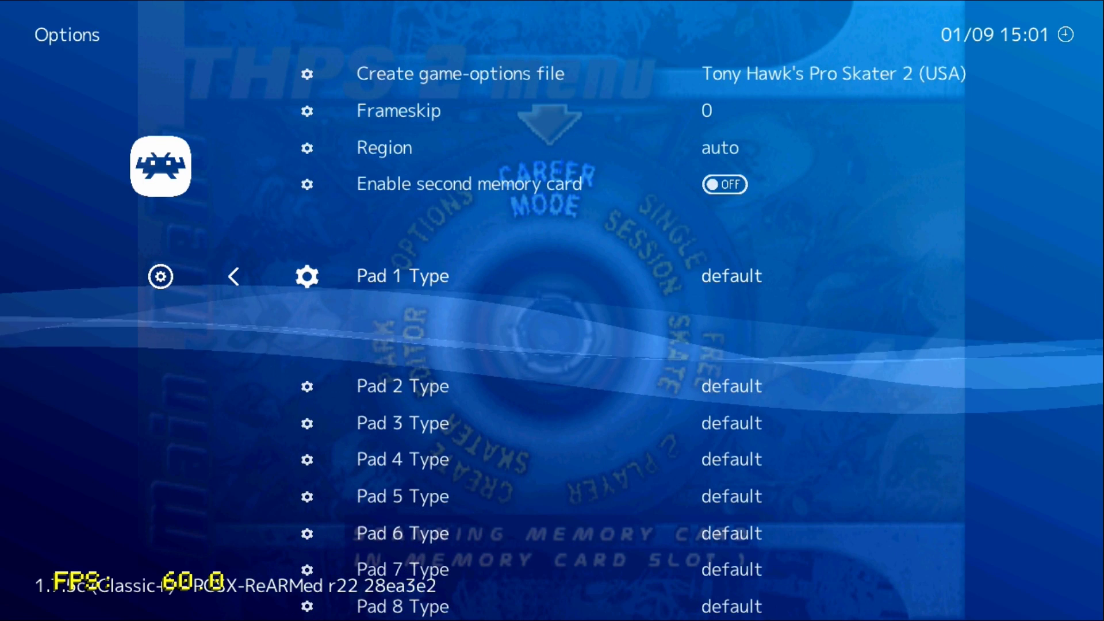
key("Return")
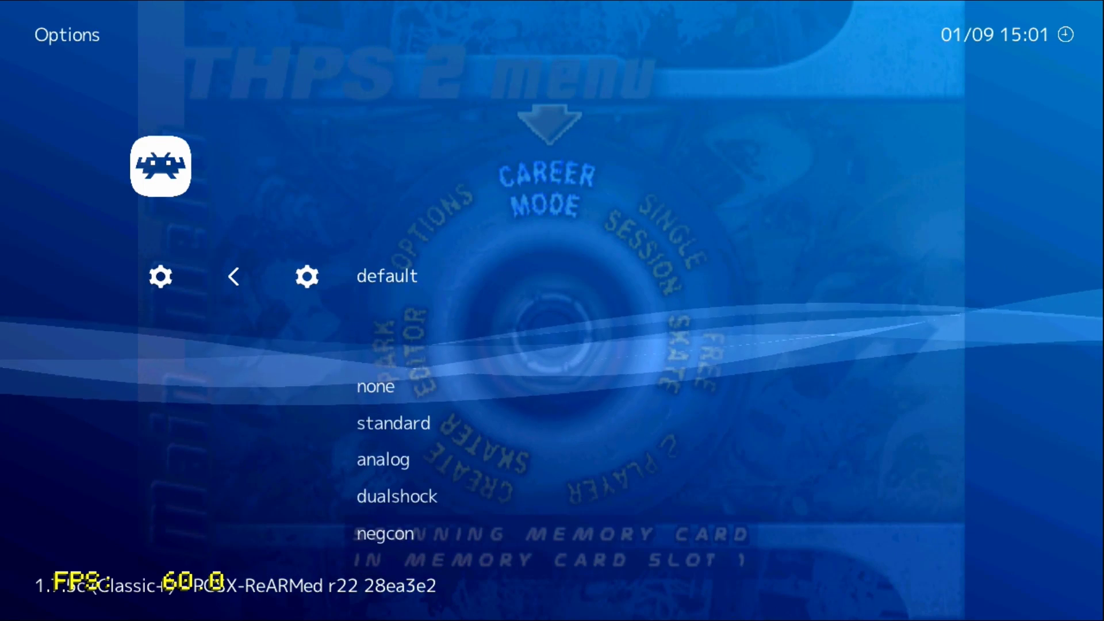
key("Down")
key("Down")
key("Down")
key("Down")
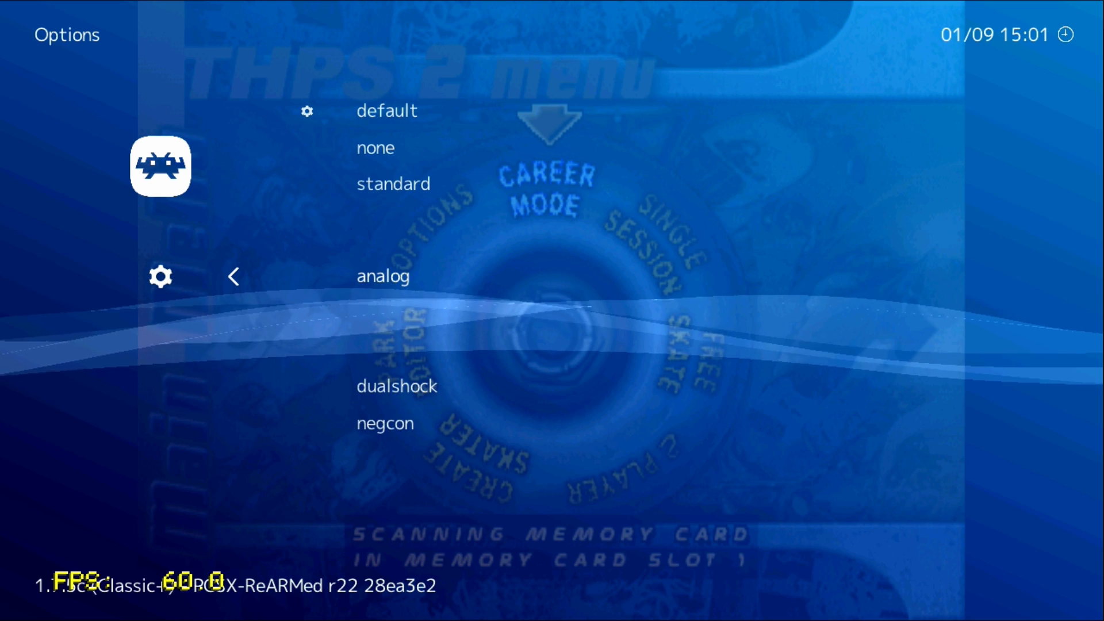
key("Return")
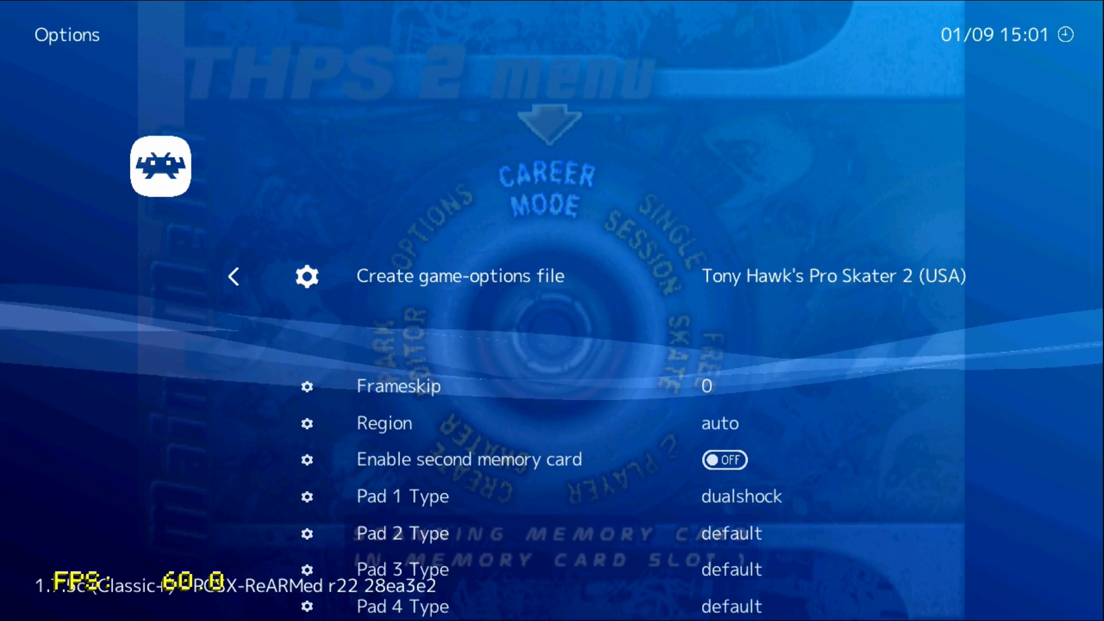
Review the Pad 1 Type setting and the Pad 2 and Pad 3 Type options below it.
key("Down")
key("Down")
key("Down")
key("Down")
key("Down")
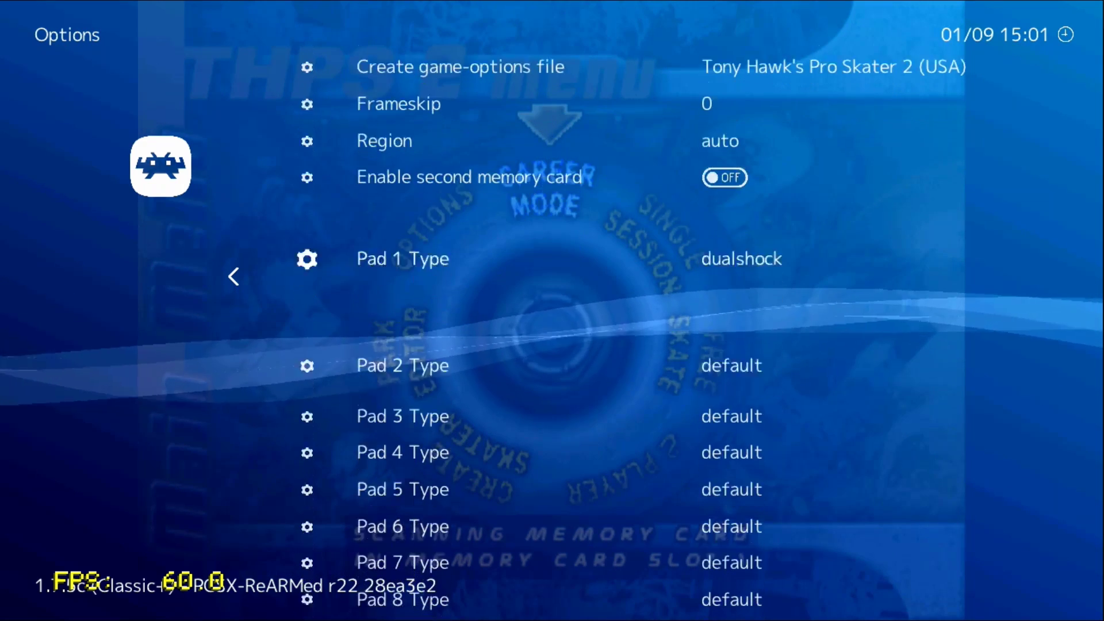
key("Up")
key("Down")
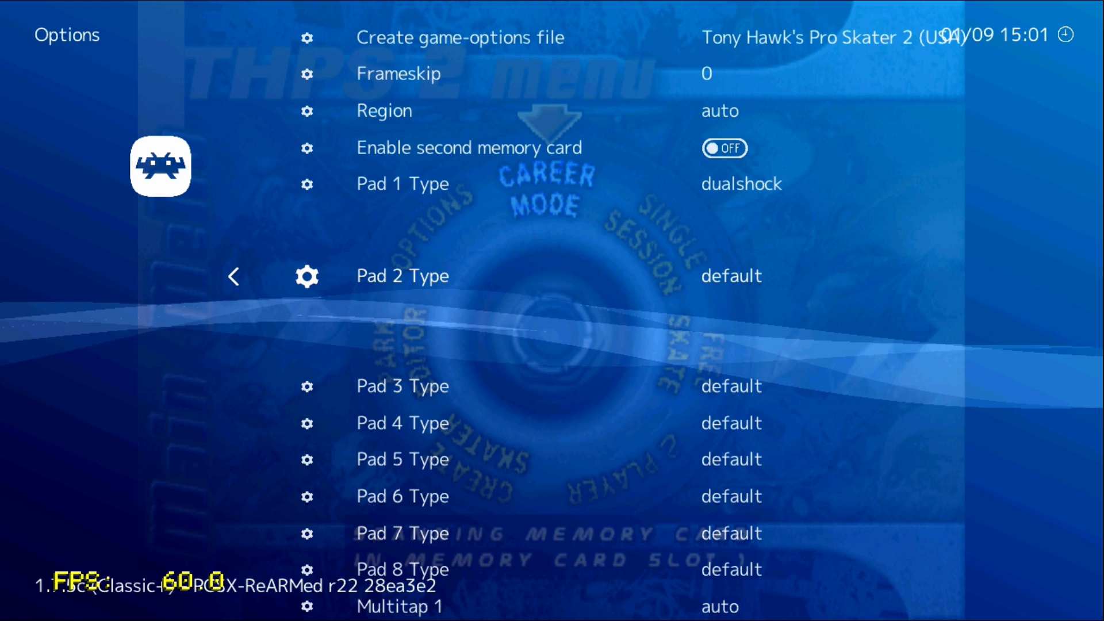
key("Down")
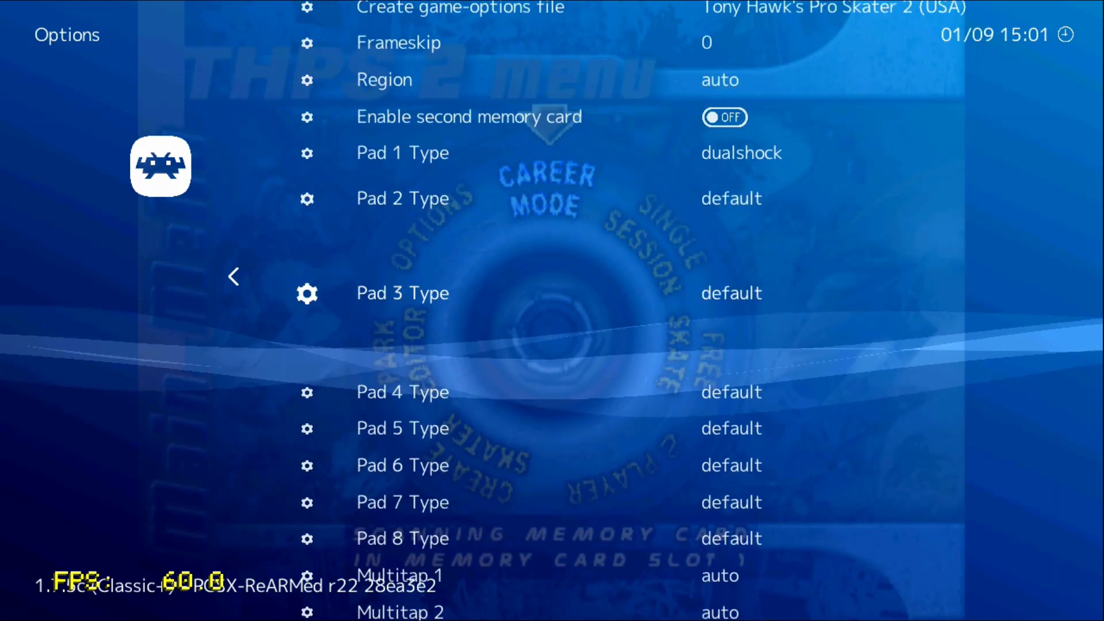
key("Up")
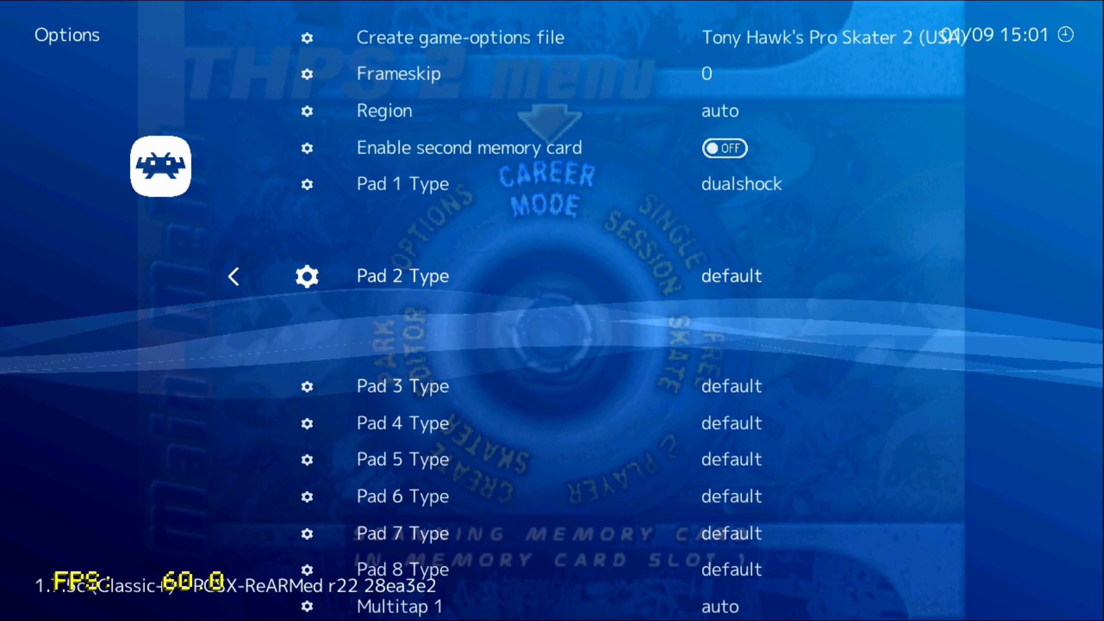
Resume the game and test the controller by rotating the main menu wheel in both directions, ending on Career Mode.
key("F1")
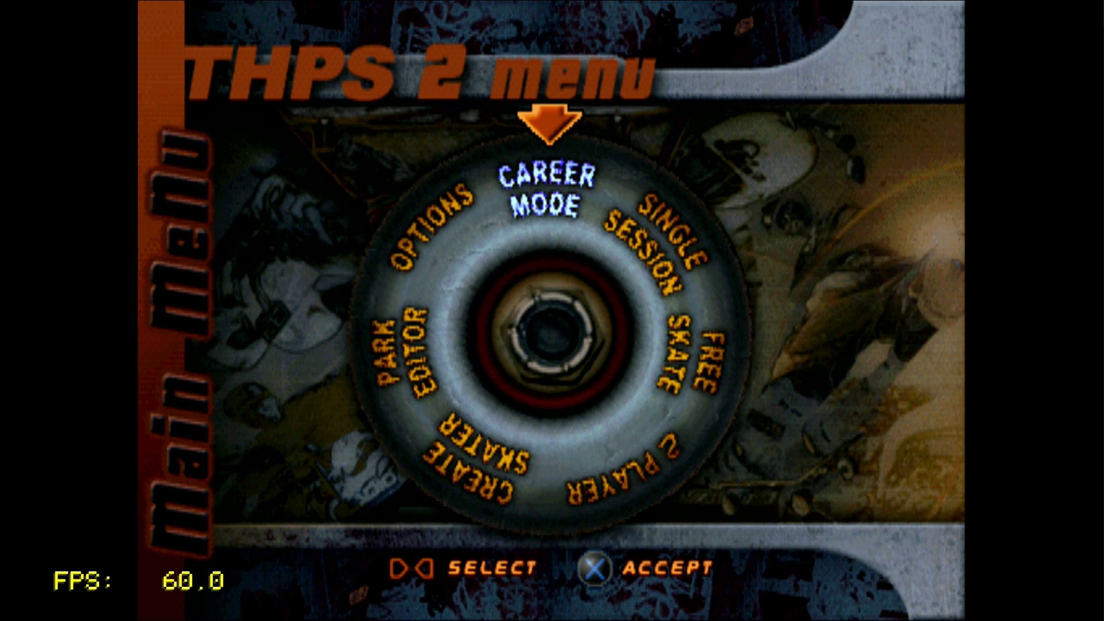
key("Right")
key("Right")
key("Right")
key("Right")
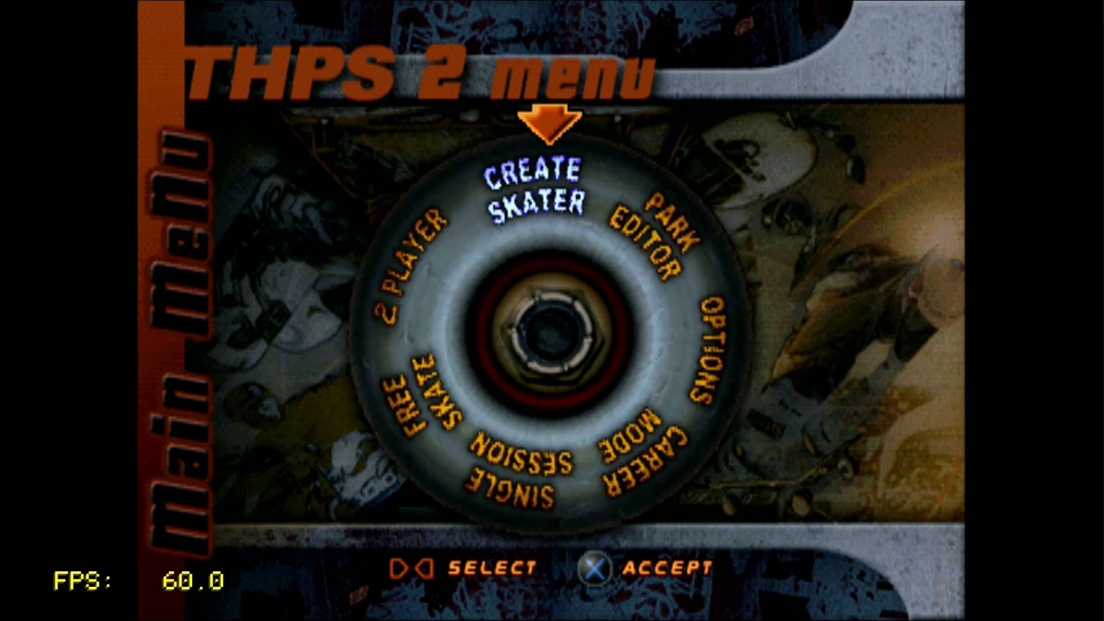
key("Right")
key("Right")
key("Right")
key("Right")
key("Right")
key("Left")
key("Left")
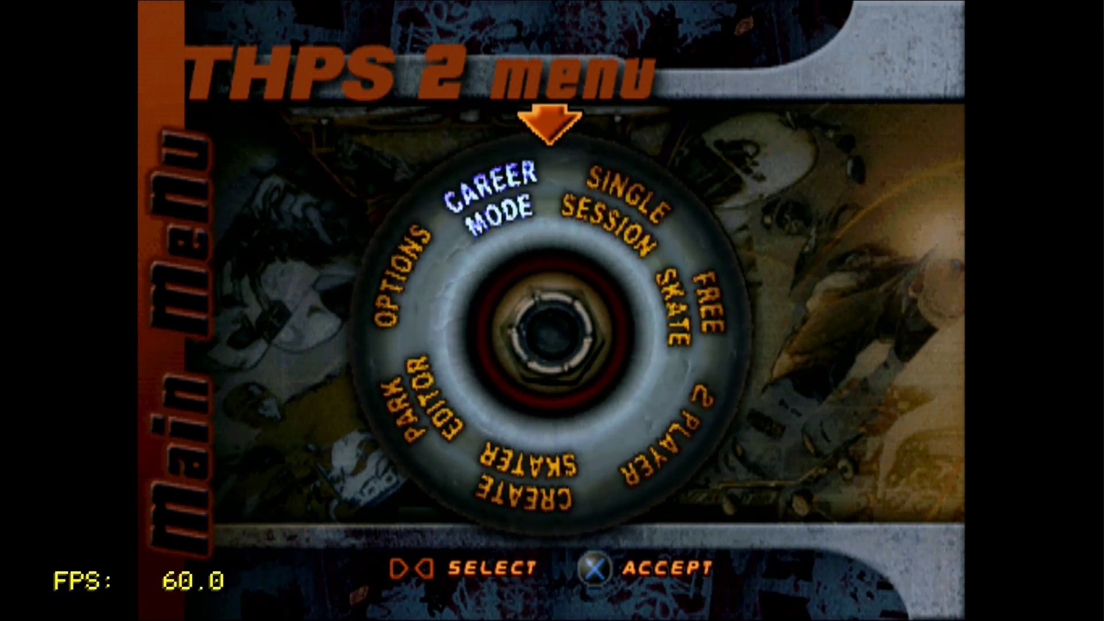
key("Left")
key("Left")
key("Left")
key("Left")
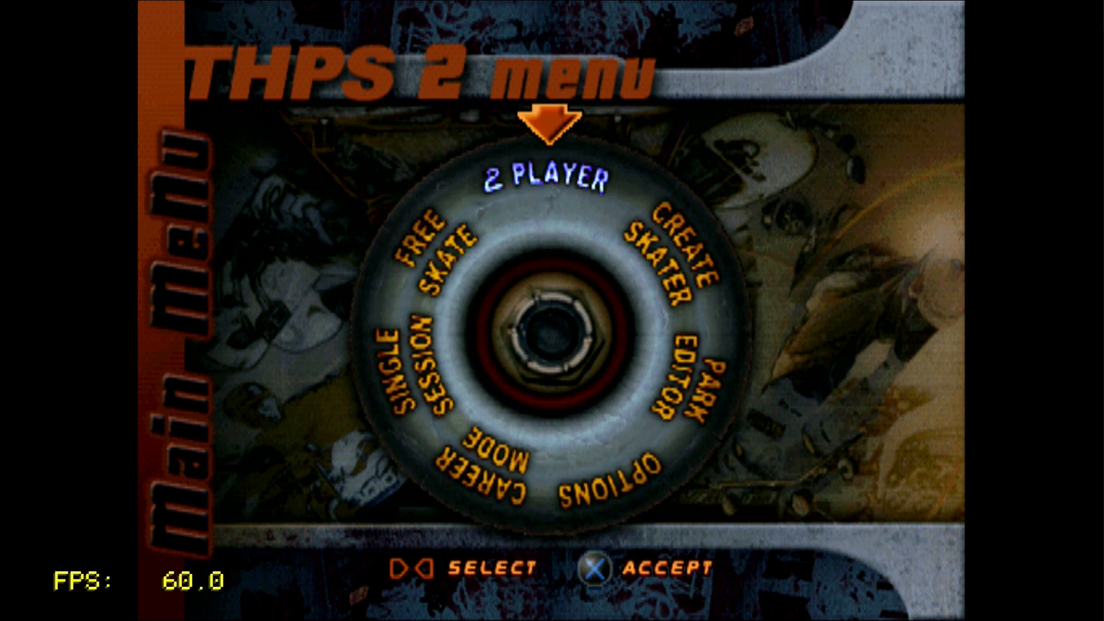
key("Left")
key("Left")
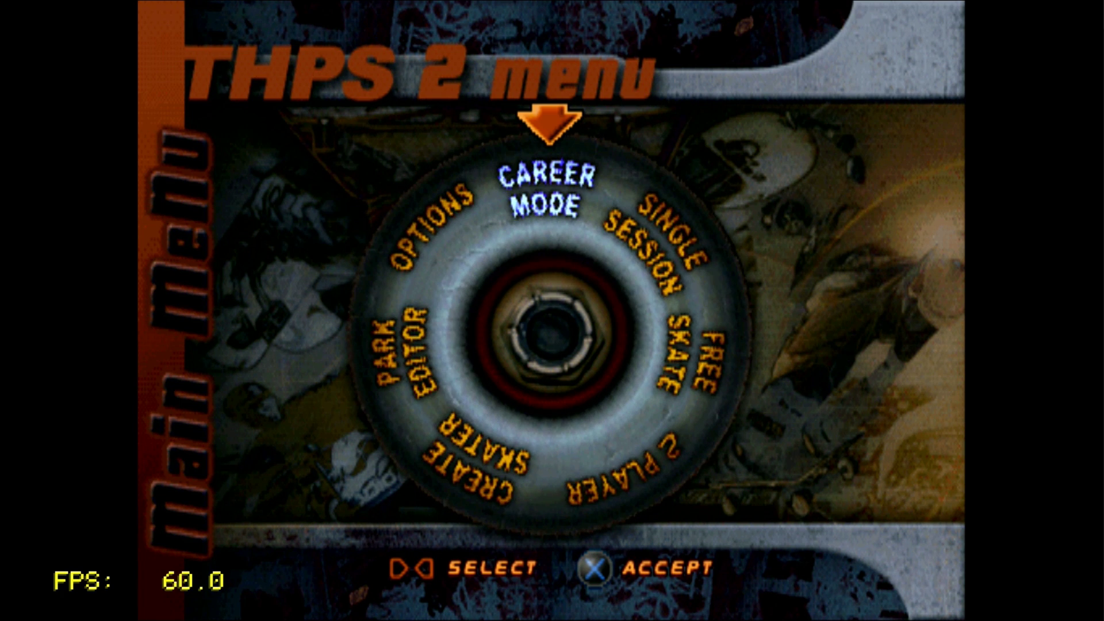
Enter Career Mode and choose Chad Muska as the skater.
key("Return")
key("Return")
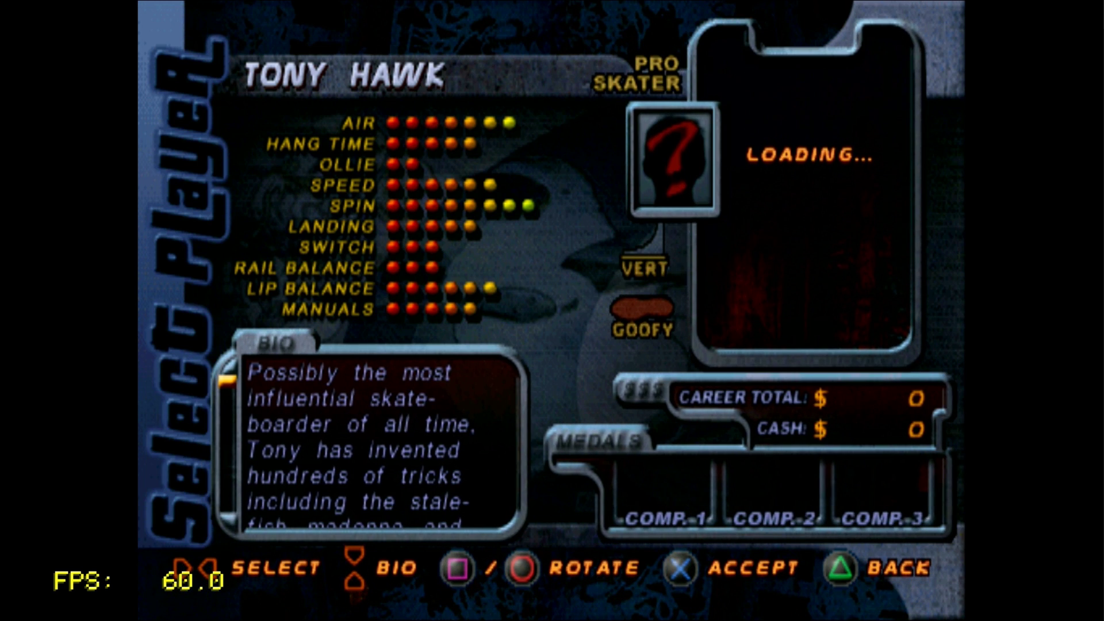
key("Right")
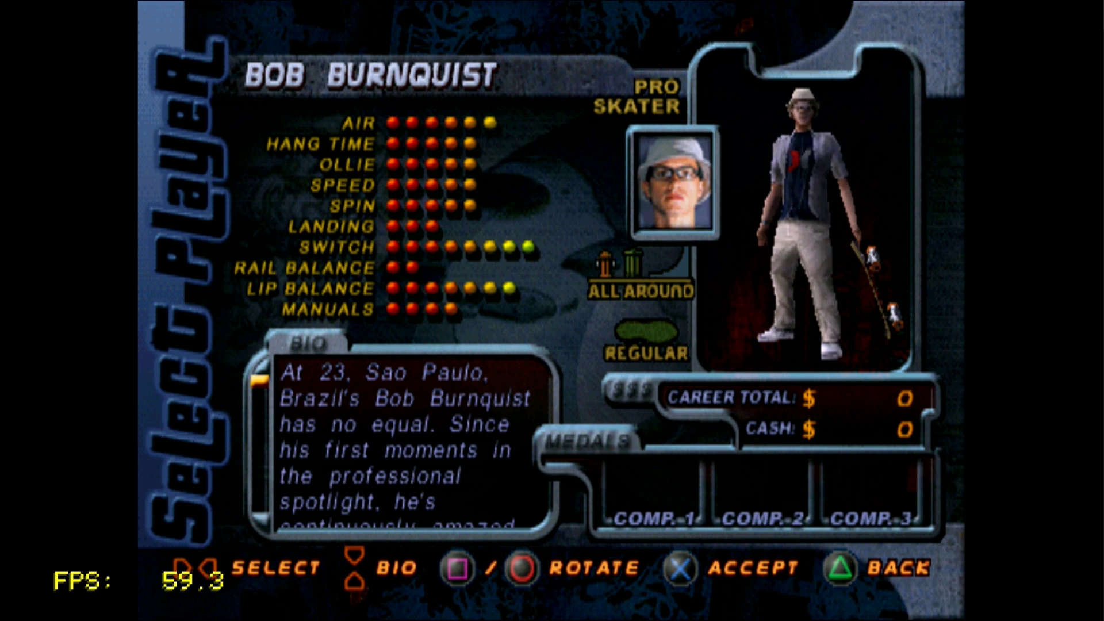
key("Right")
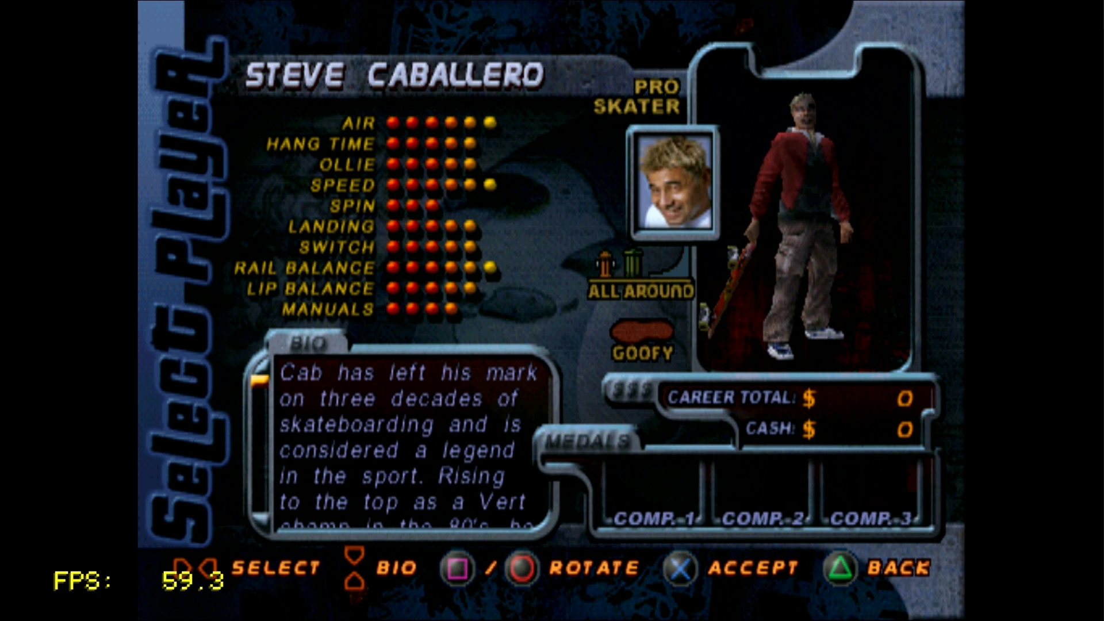
key("Right")
key("Right")
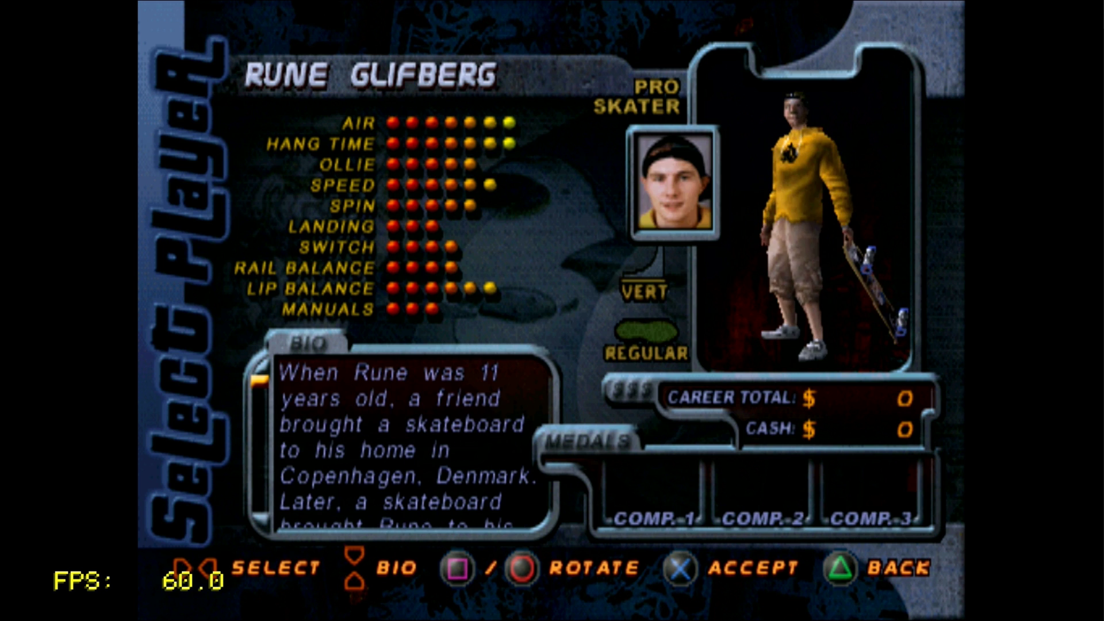
key("Right")
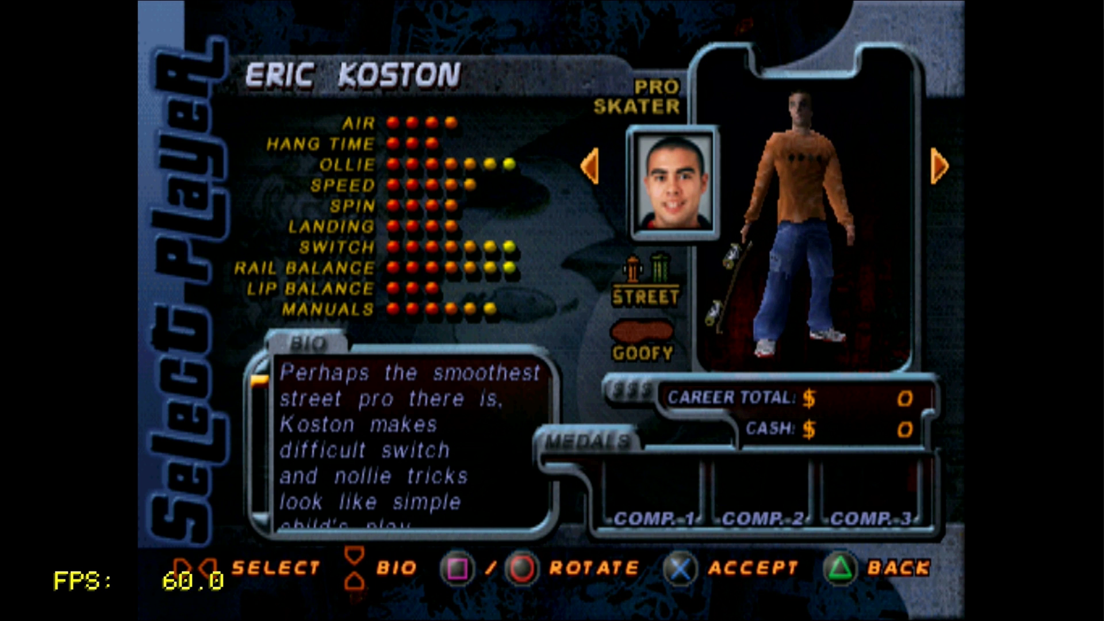
key("Right")
key("Right")
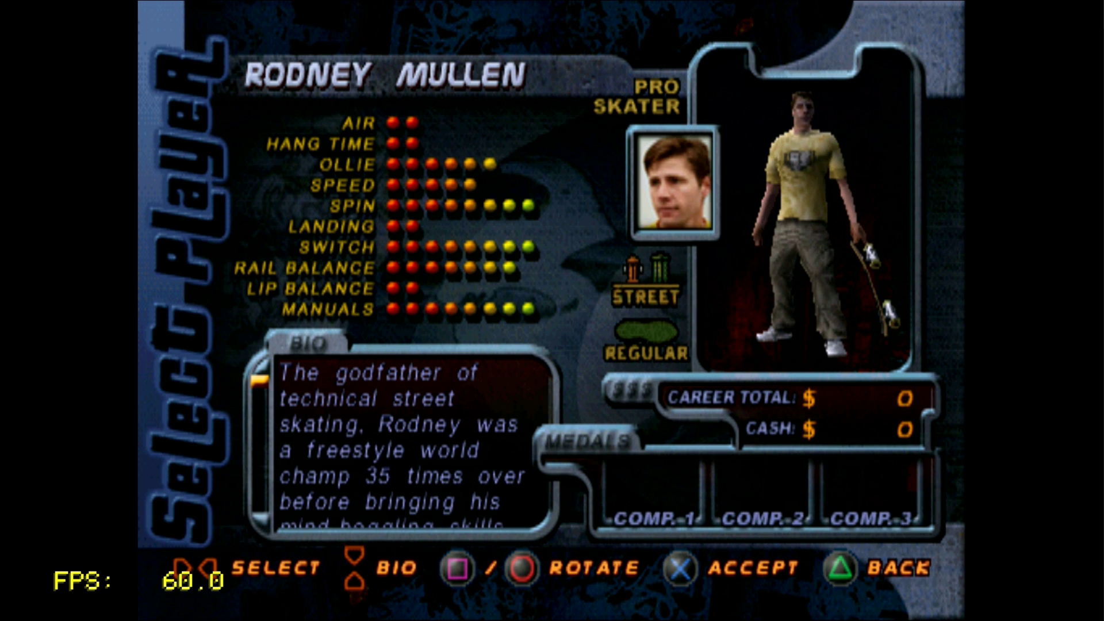
key("Right")
key("Return")
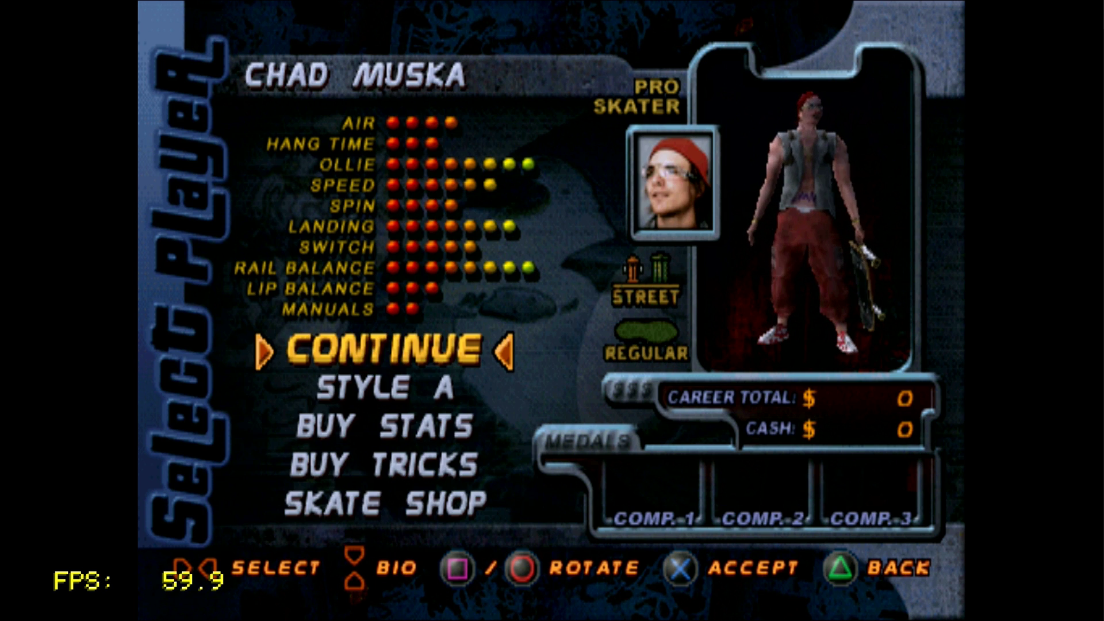
Continue with the chosen skater and start The Hangar level, keeping the capture view in full screen.
key("Return")
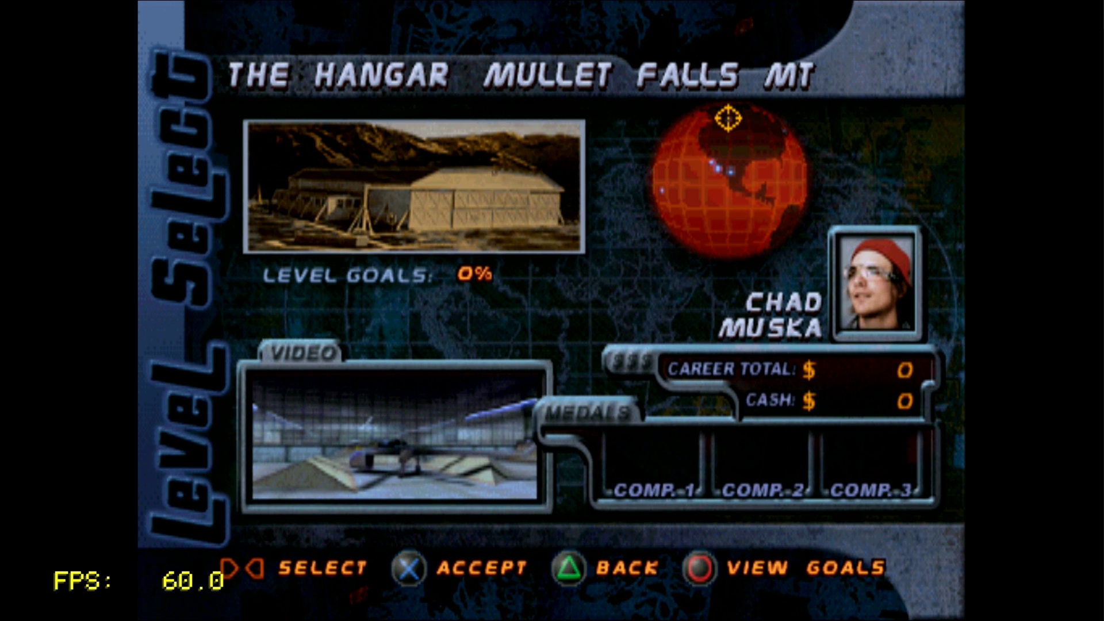
key("Return")
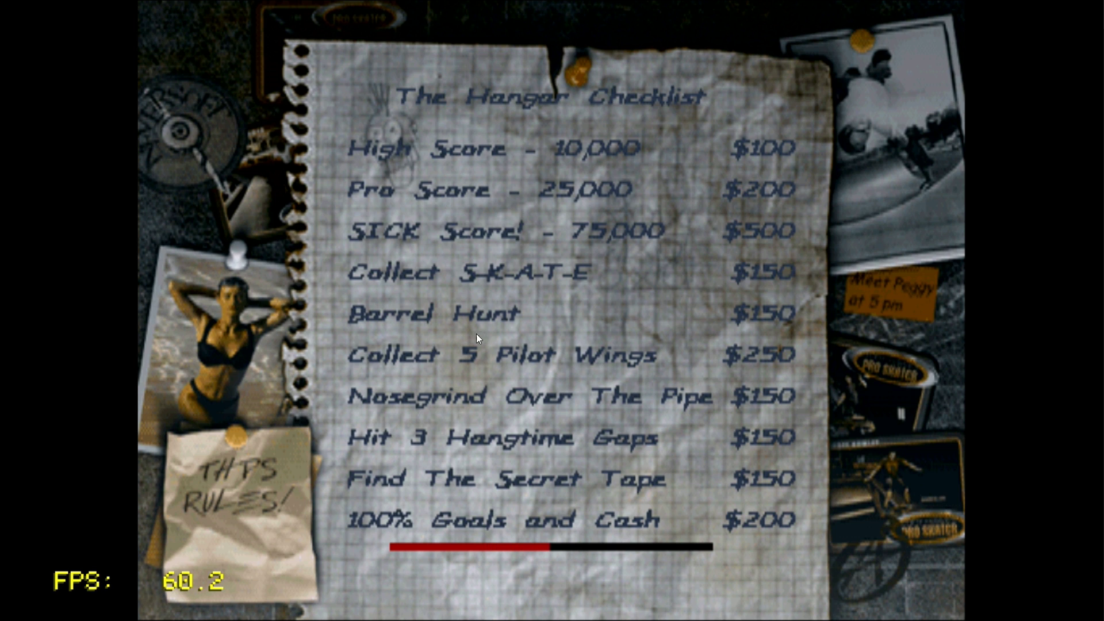
key("Escape")
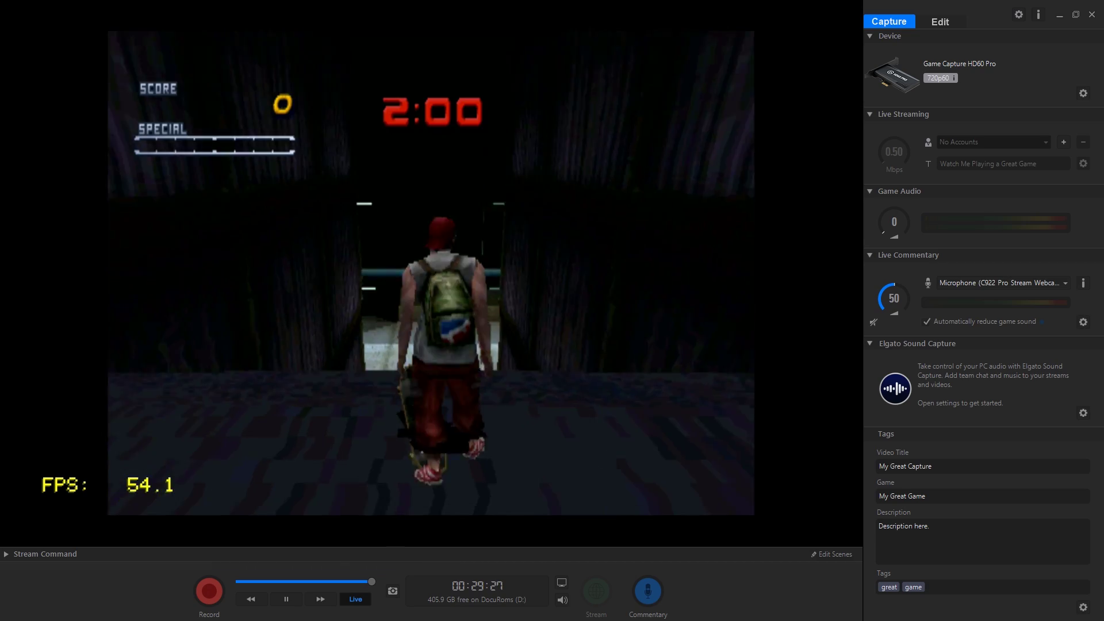
key("f")
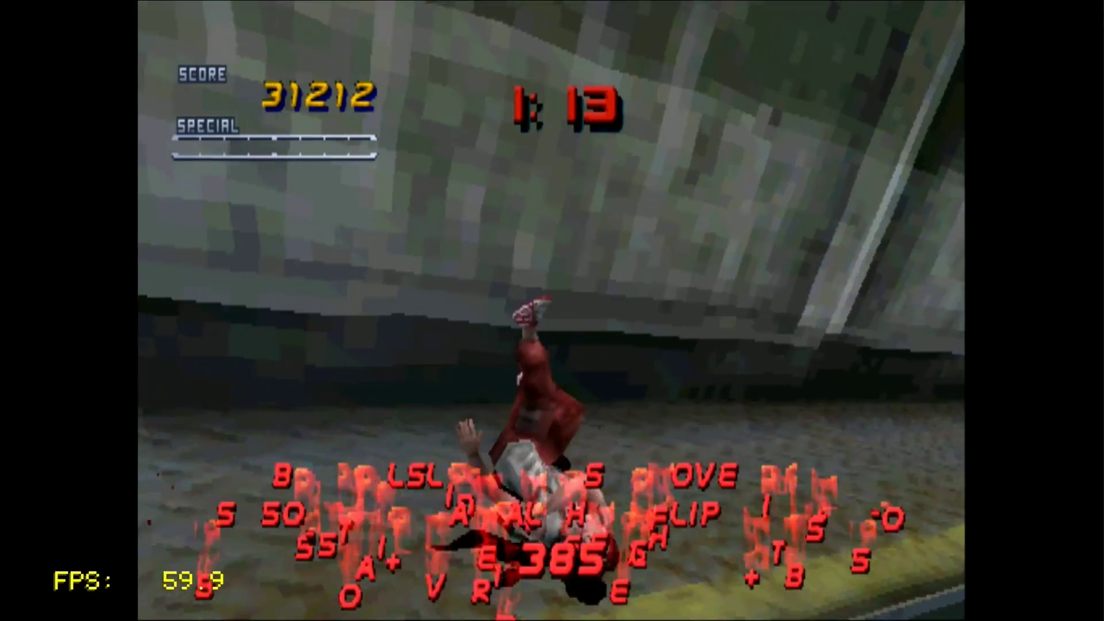
Pause the level by returning to the core options and leave the full-screen capture view.
key("F1")
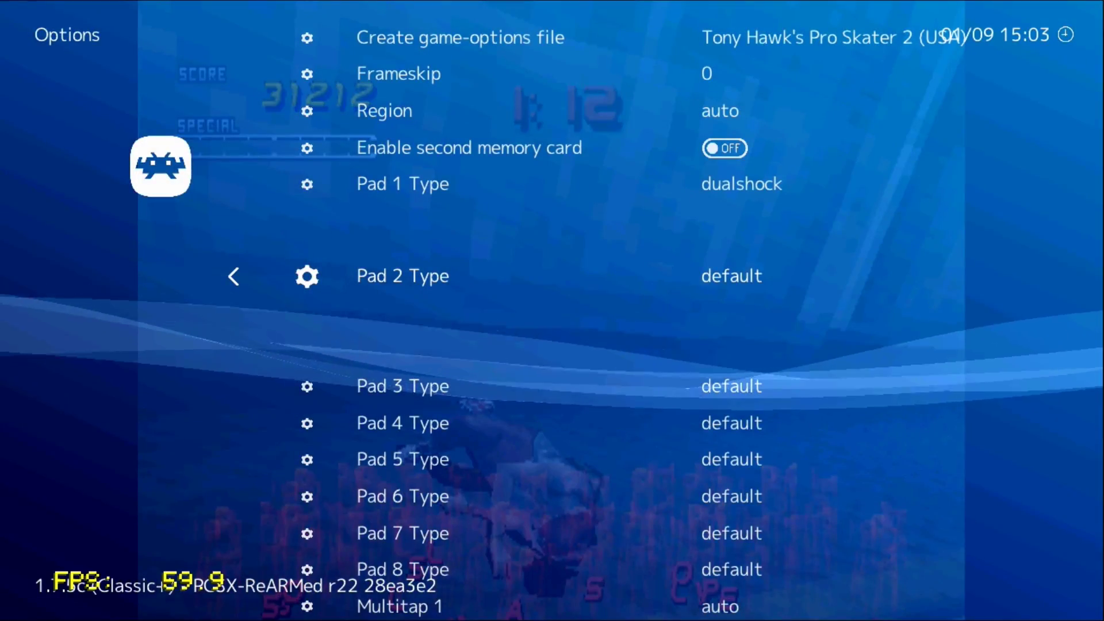
key("Escape")
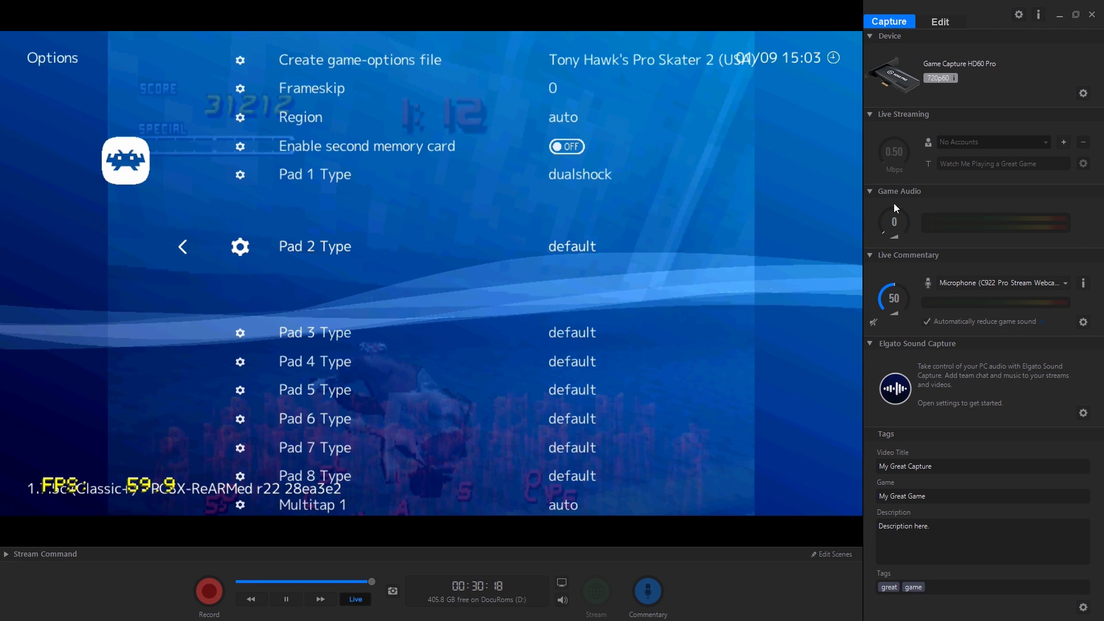
Set the capture's game audio level to 50 and continue past The Hangar's goals, accepting to save the career.
mouse_move(884, 235)
left_click_drag(884, 236, 891, 189)
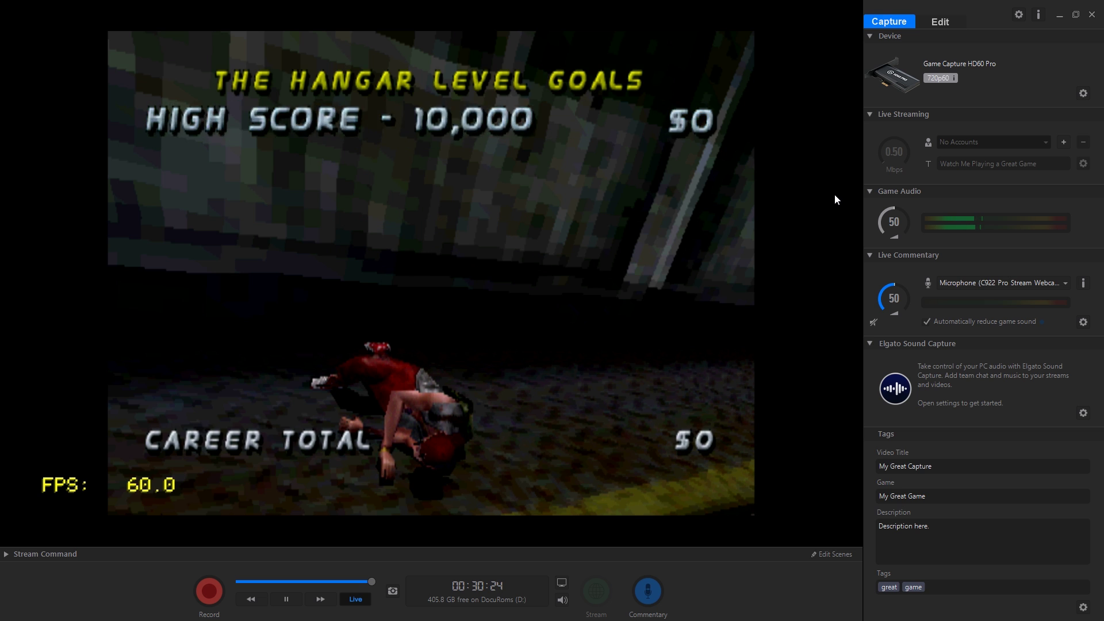
key("z")
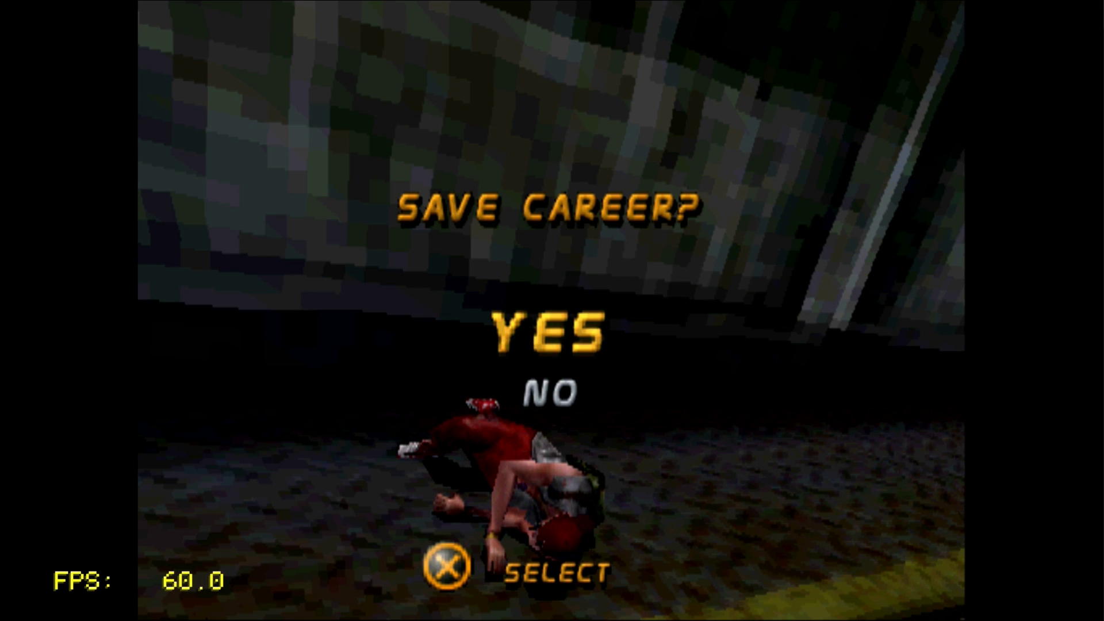
key("z")
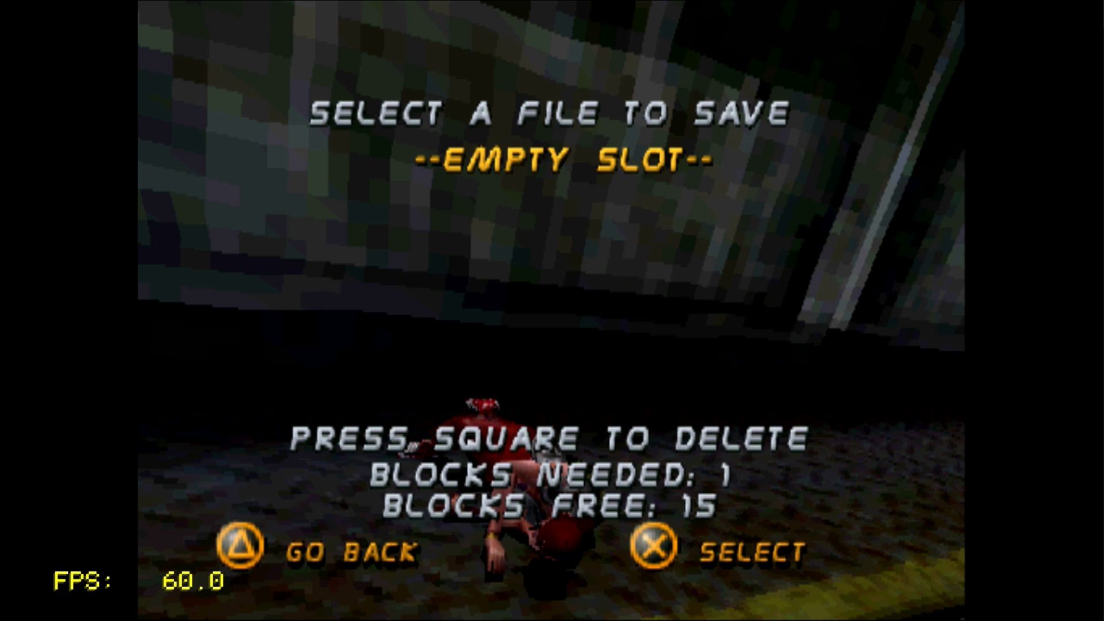
Leave the save-file selection for RetroArch's menu and back out of the core options to the top-level Settings category.
key("F1")
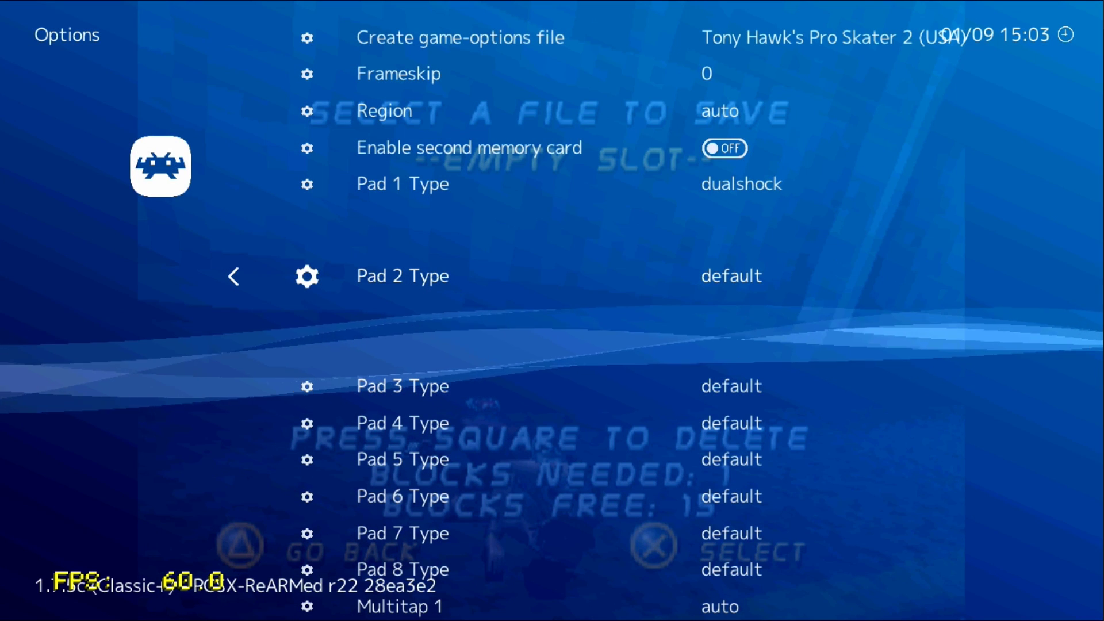
key("BackSpace")
key("BackSpace")
key("Right")
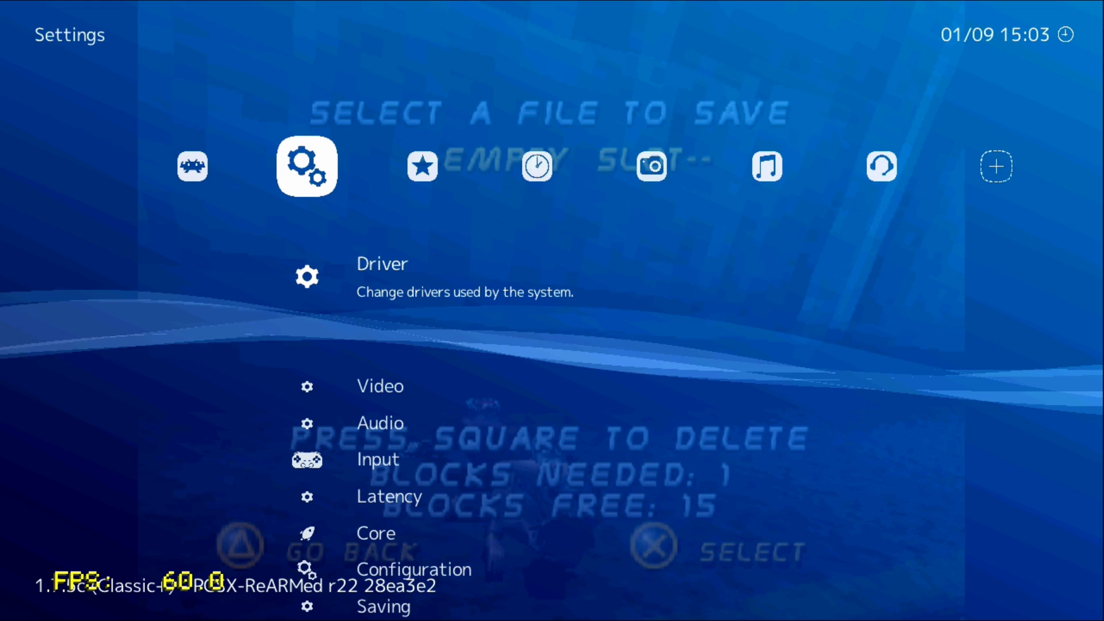
Look through RetroArch's top-level categories, including History, Image, Netplay Rooms and Import content.
key("Right")
key("Right")
key("Right")
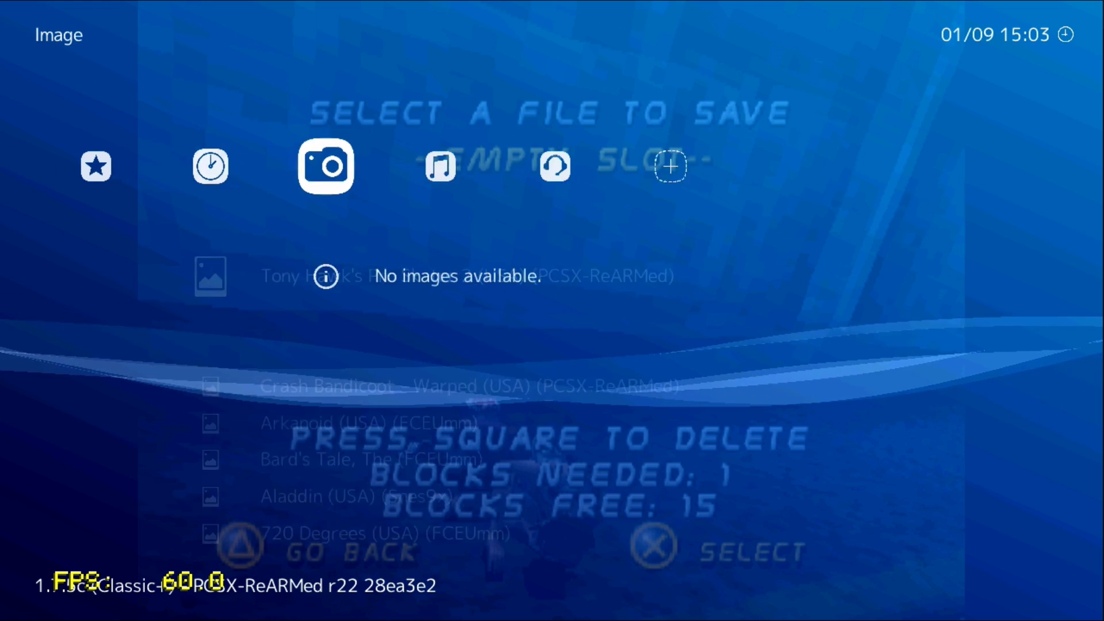
key("Left")
key("Left")
key("Right")
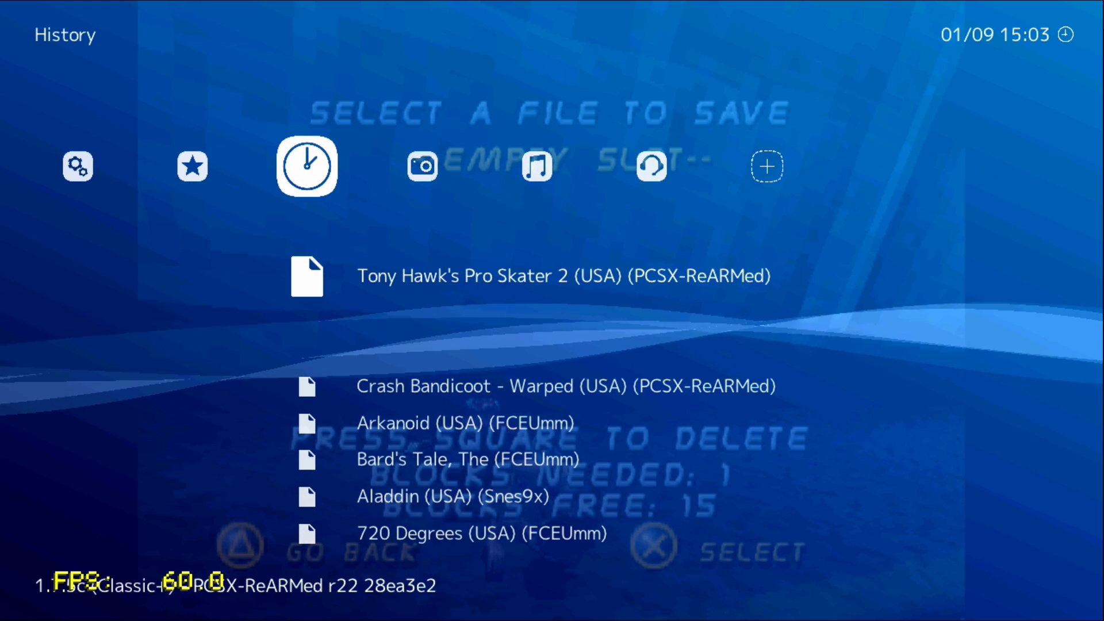
key("Right")
key("Right")
key("Right")
key("Right")
key("Left")
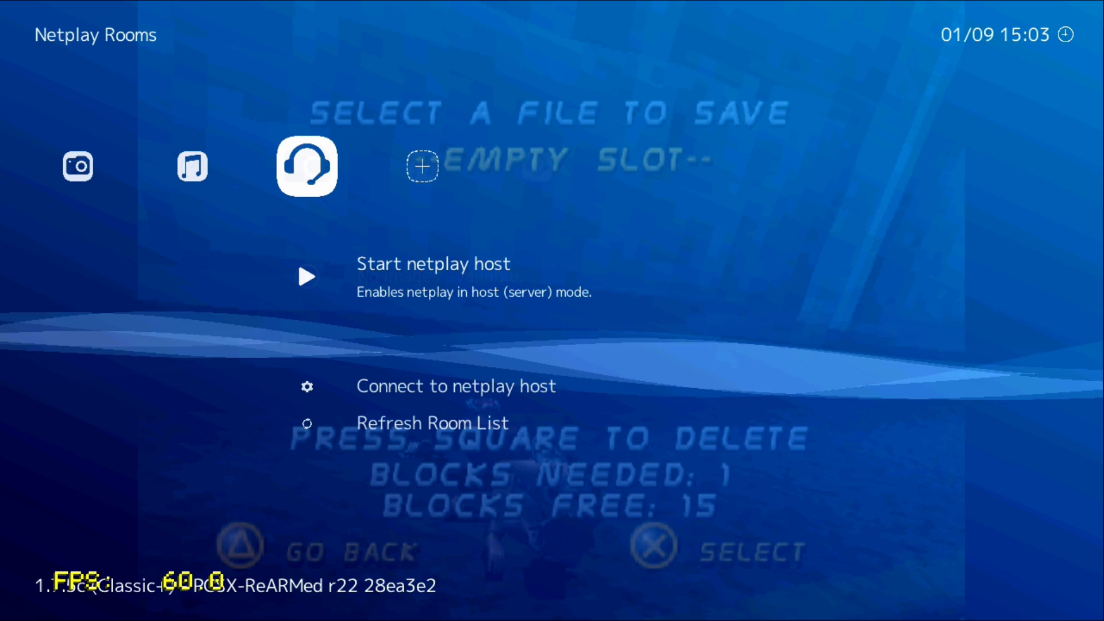
key("Left")
key("Left")
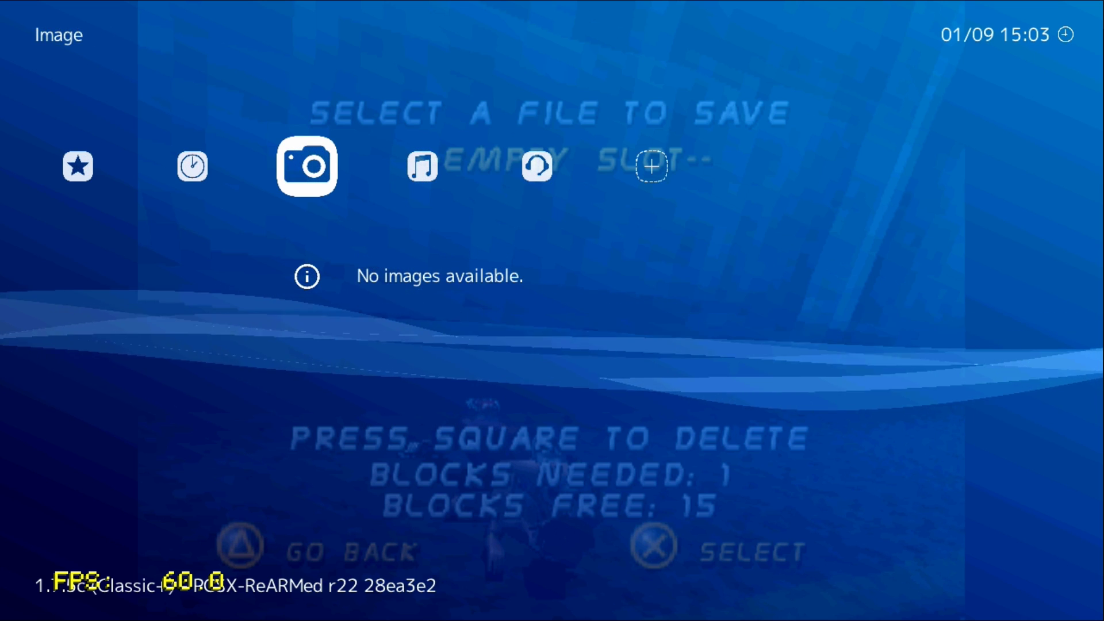
key("Left")
key("Left")
key("Left")
key("Left")
key("Left")
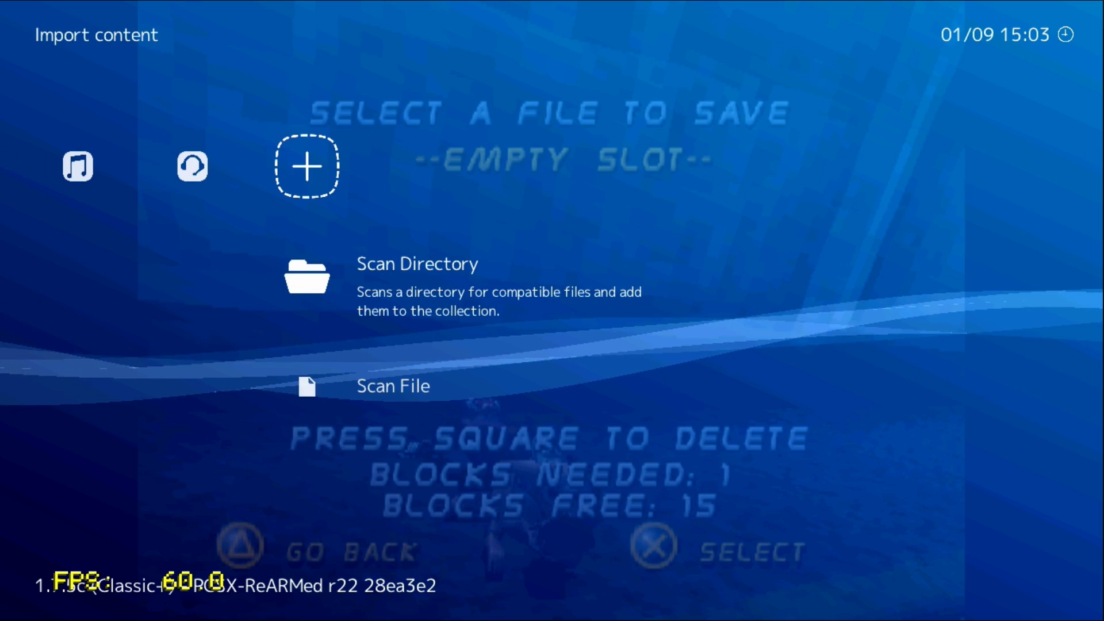
key("Right")
key("Right")
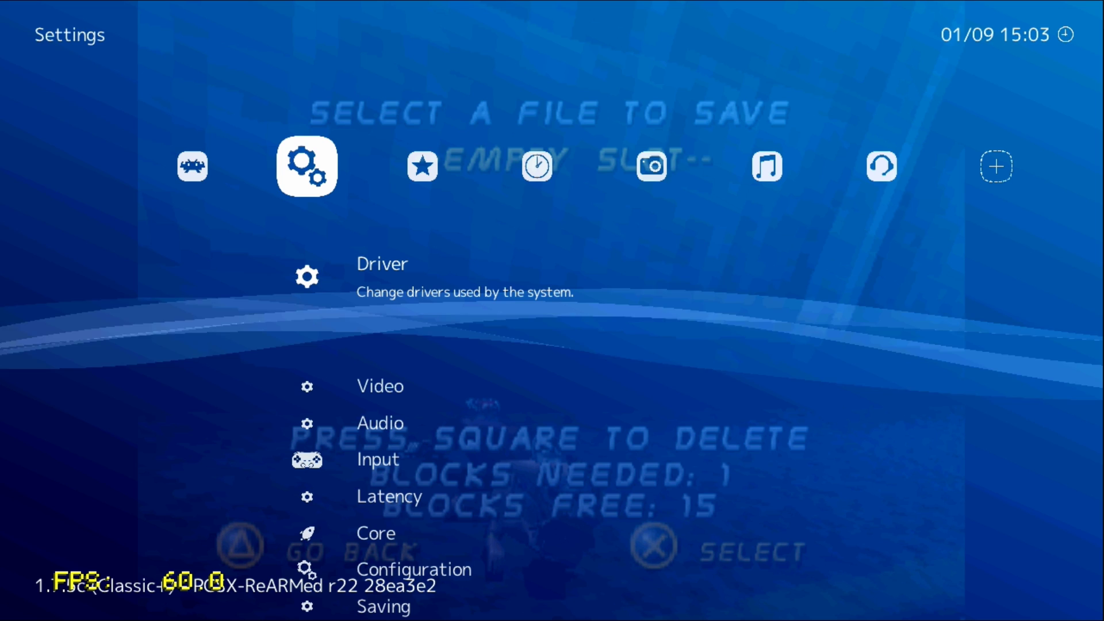
key("Left")
key("Right")
key("Right")
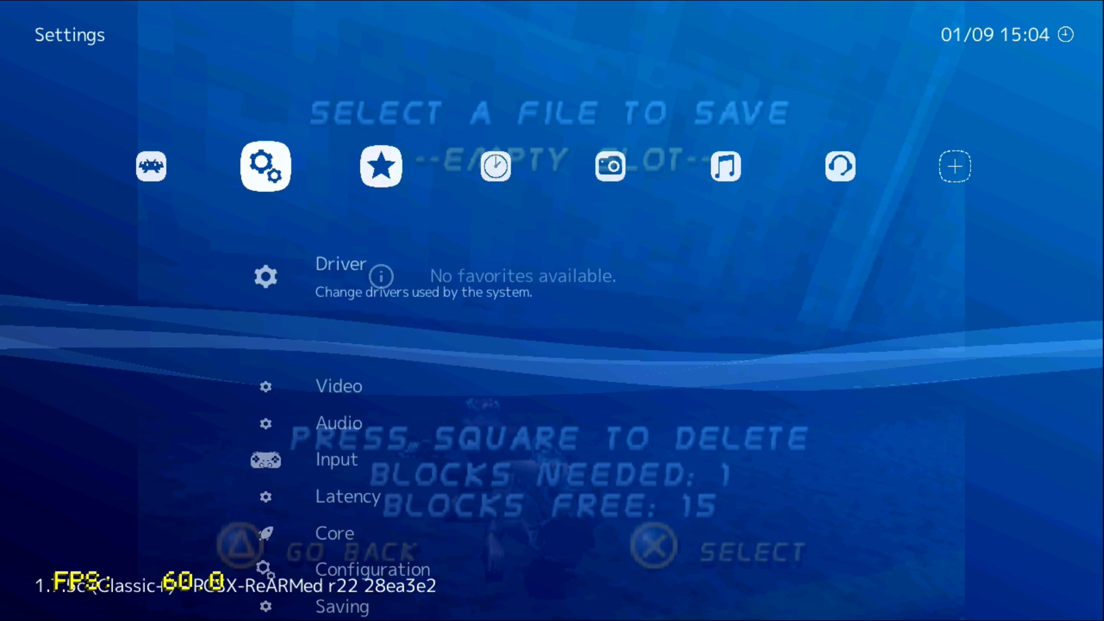
key("Left")
key("Left")
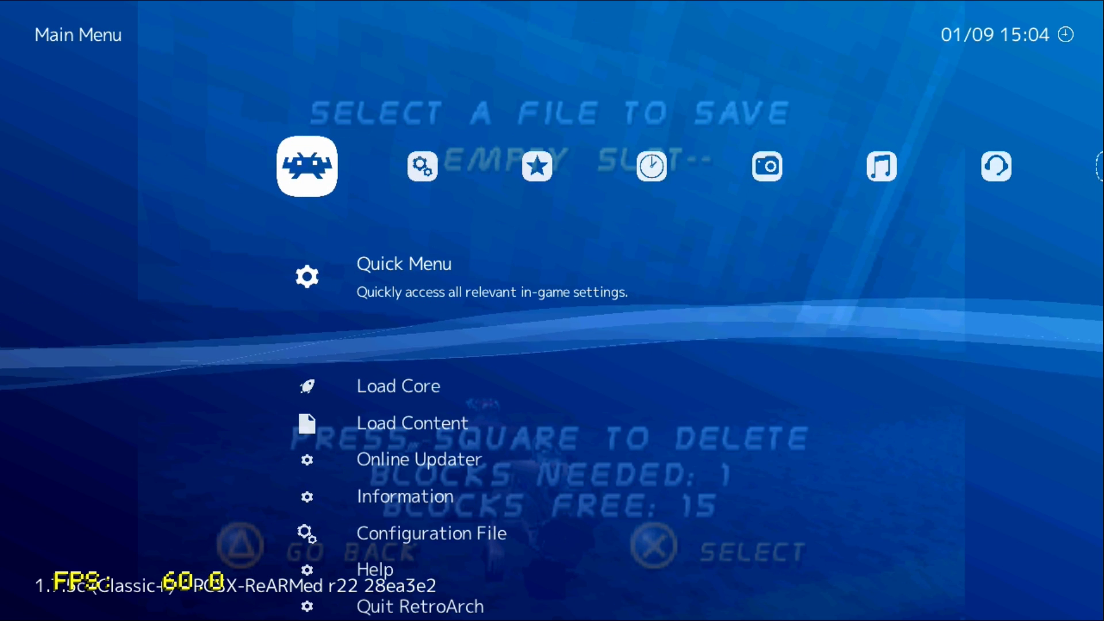
key("Right")
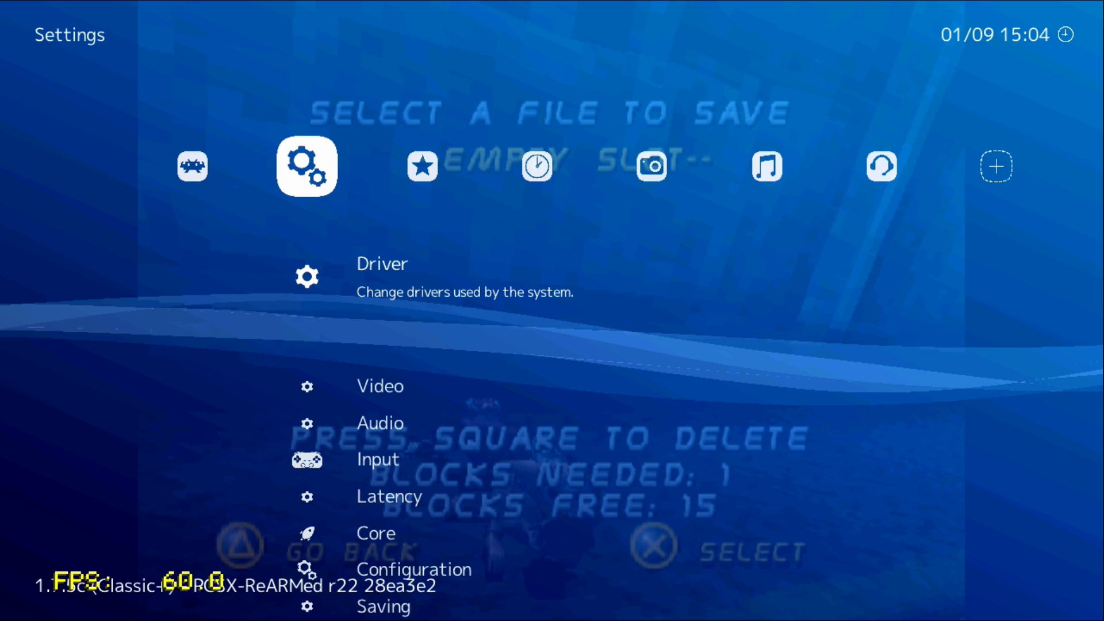
key("Right")
key("Right")
key("Left")
key("Right")
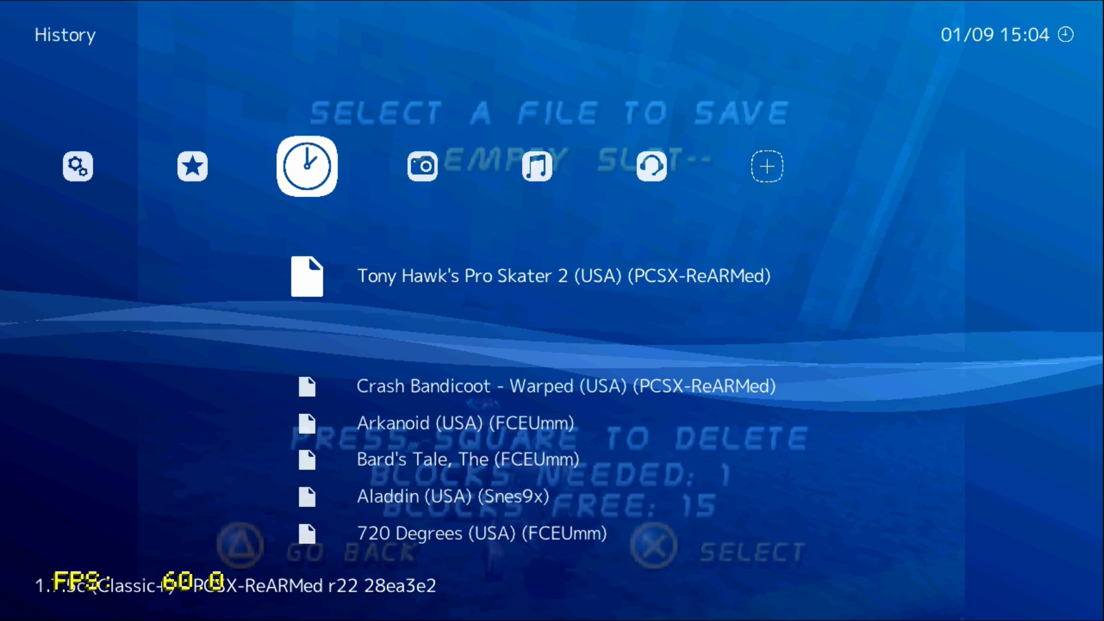
key("Right")
key("Left")
key("Left")
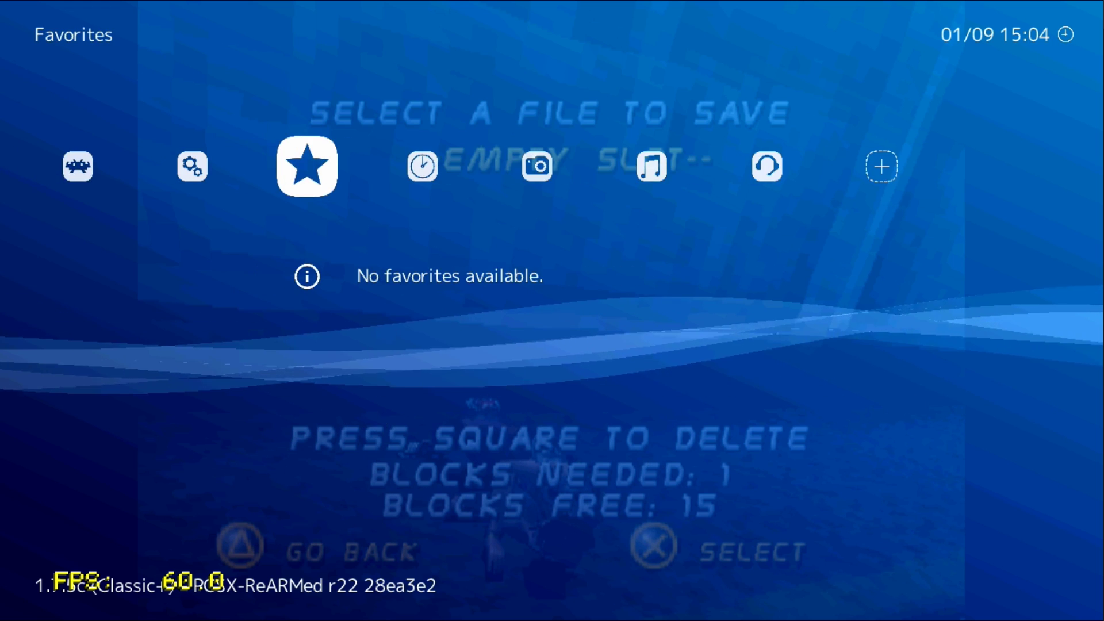
key("Left")
key("Left")
key("Right")
key("Right")
key("Right")
key("Right")
key("Right")
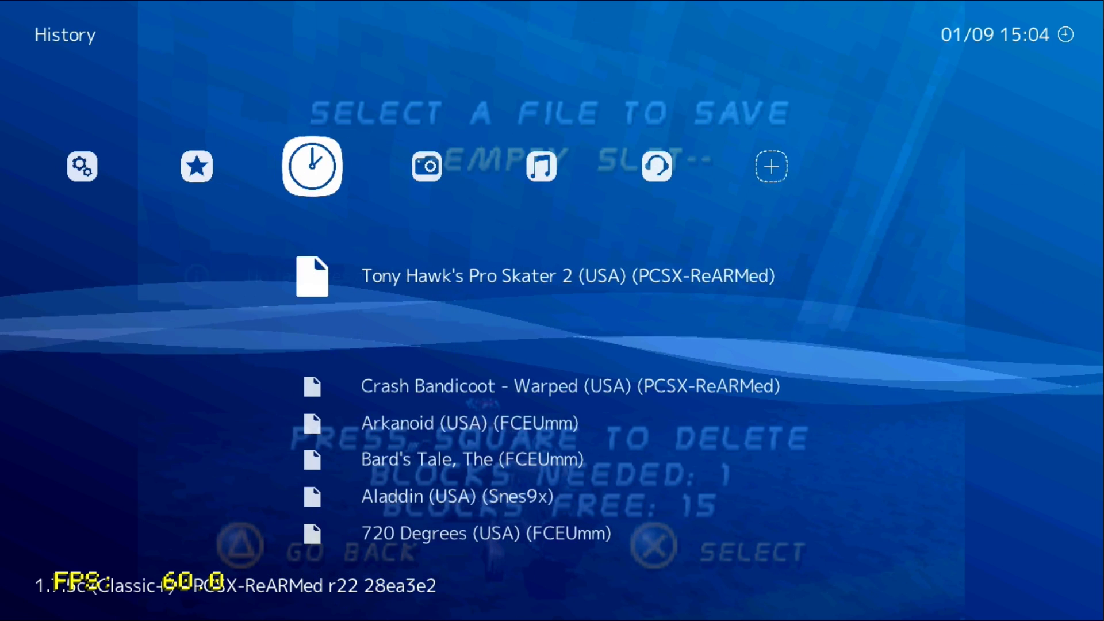
key("Right")
key("Right")
key("Right")
key("Right")
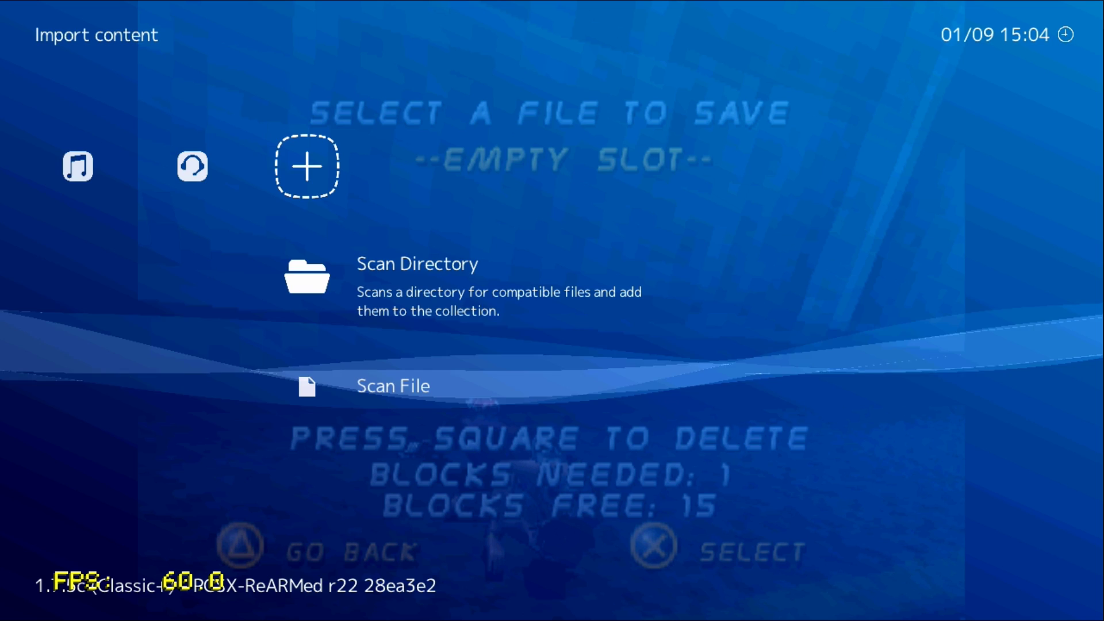
key("Right")
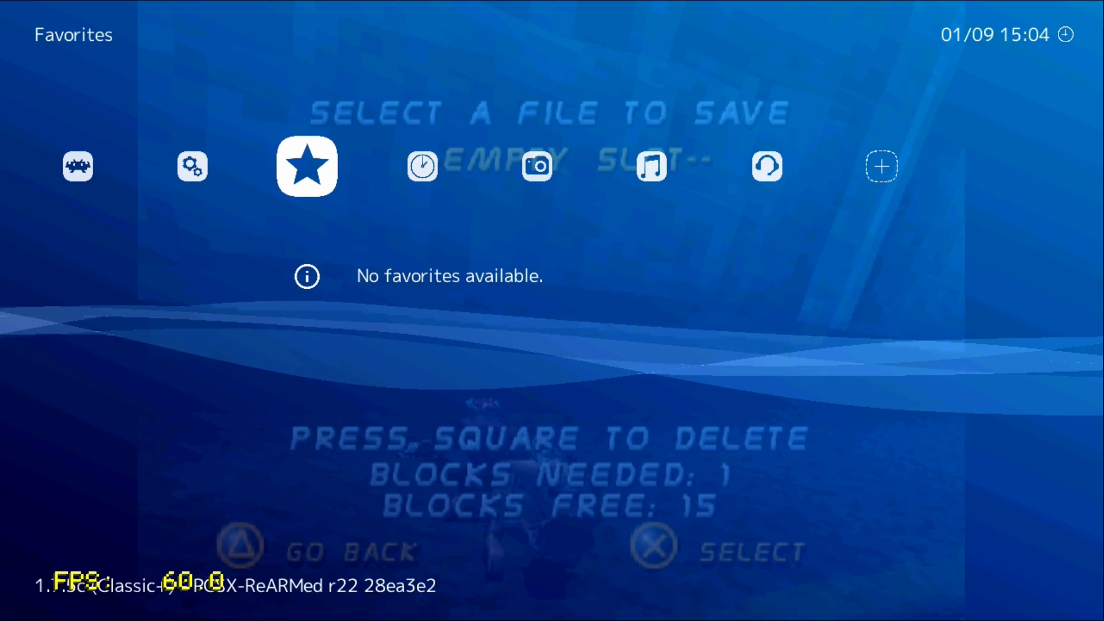
key("Right")
key("Left")
key("Left")
key("Left")
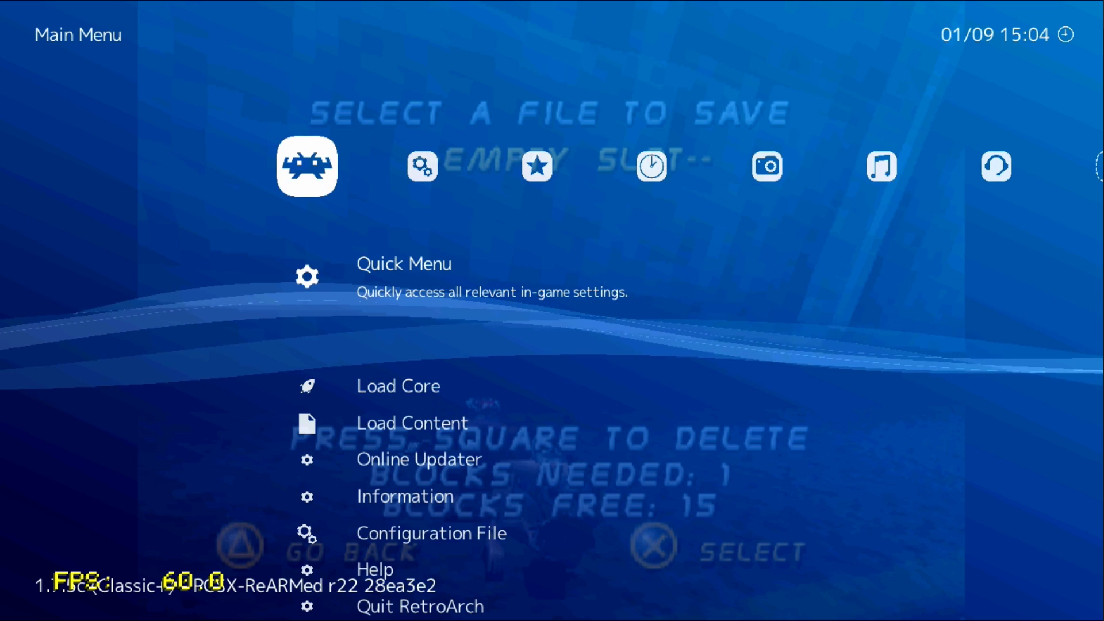
key("Left")
key("Left")
key("Left")
key("Left")
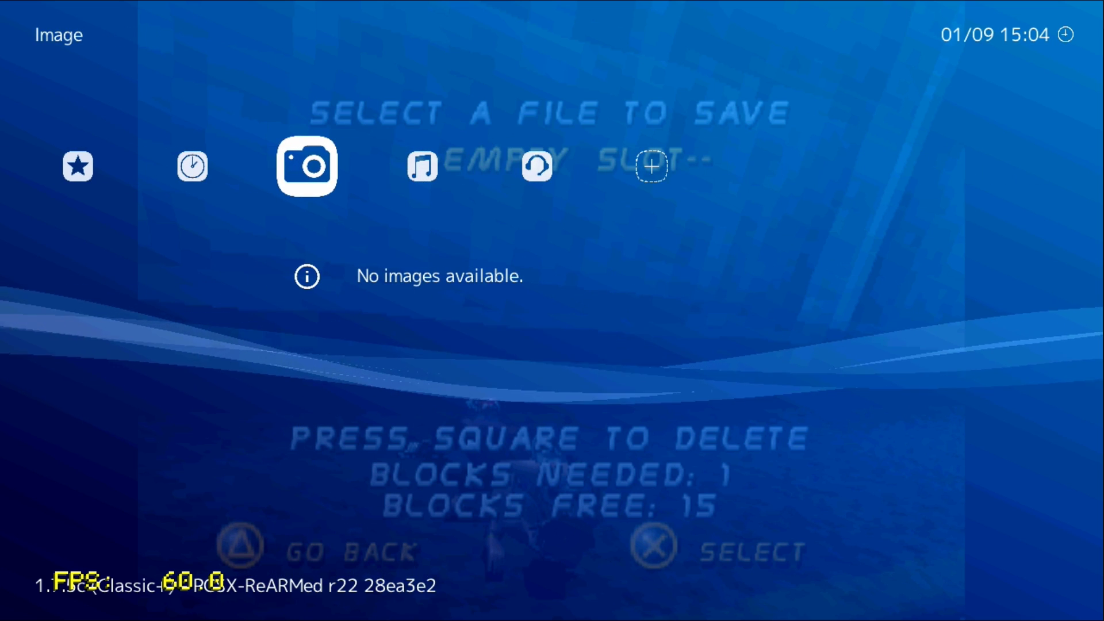
key("Left")
key("Left")
key("Left")
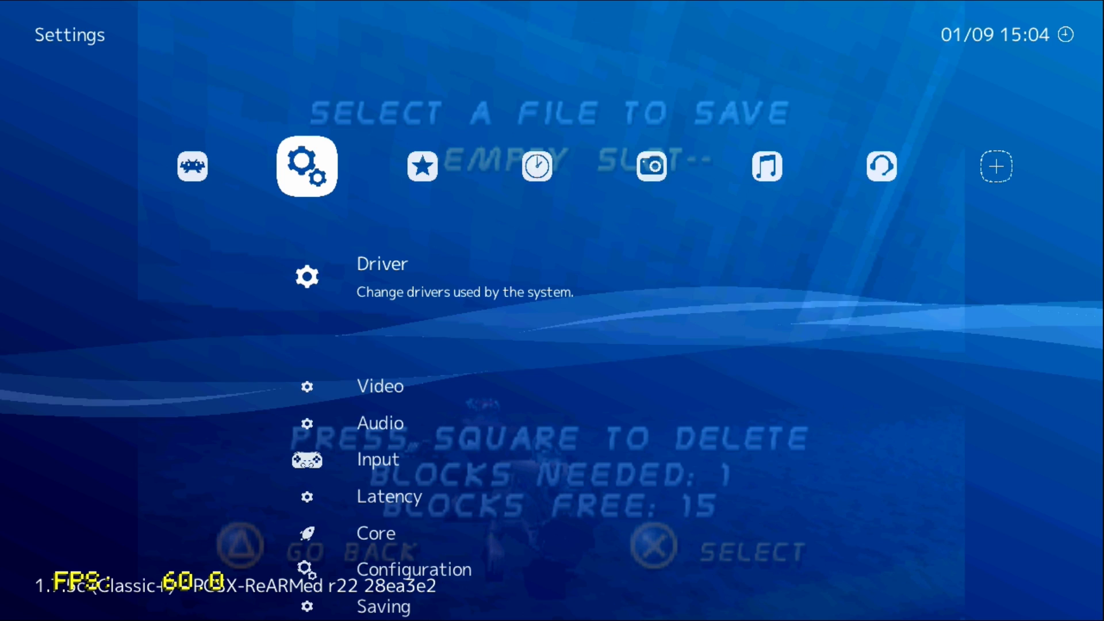
key("Left")
key("Up")
key("Down")
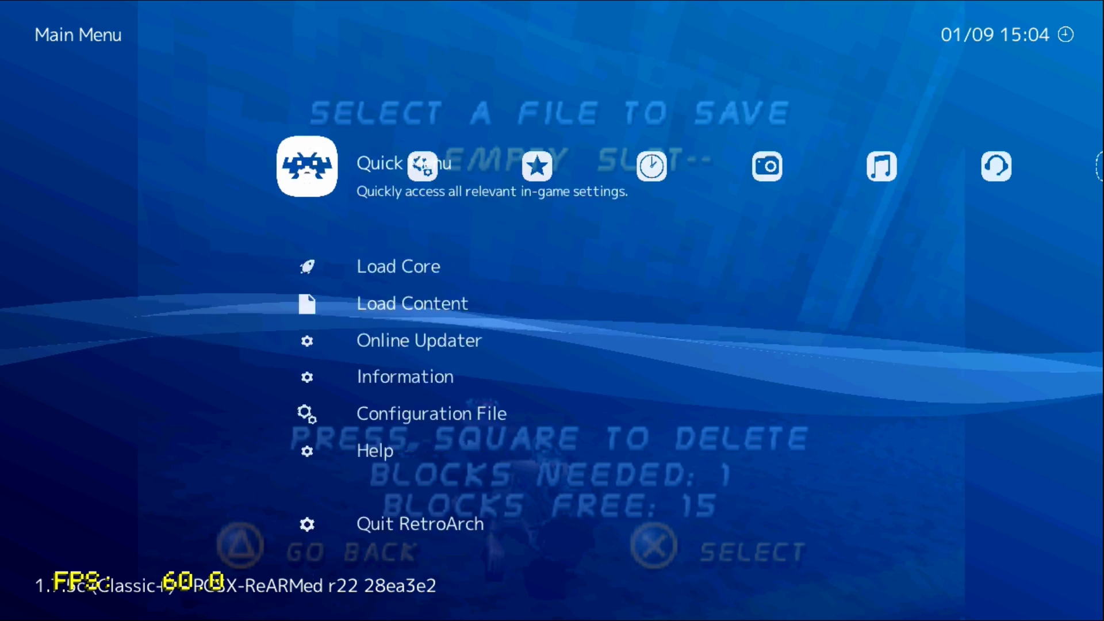
key("Right")
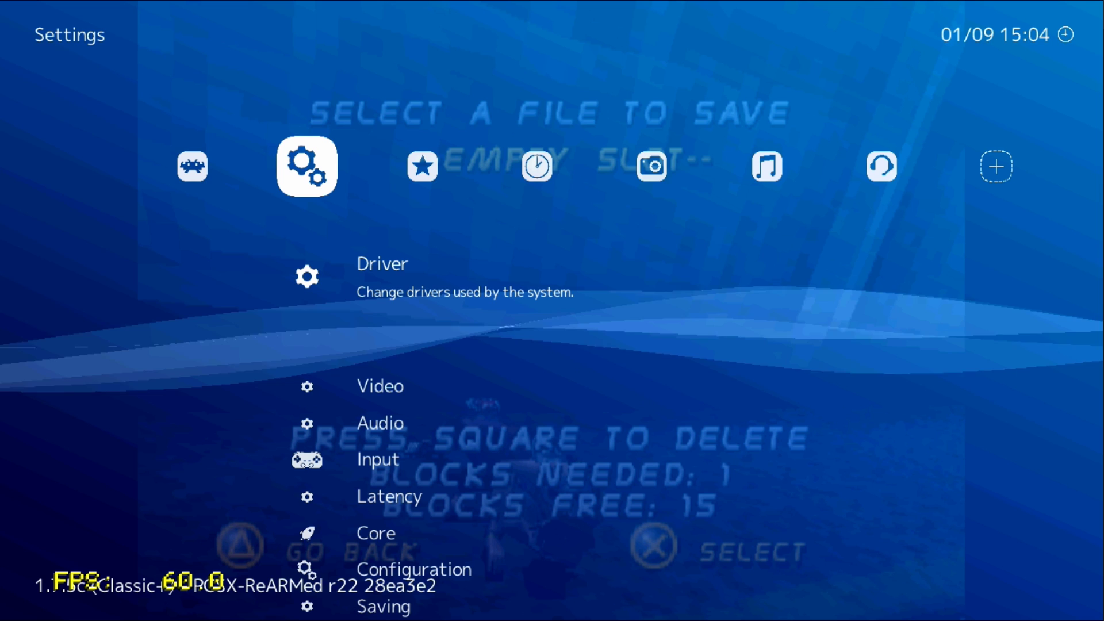
key("Right")
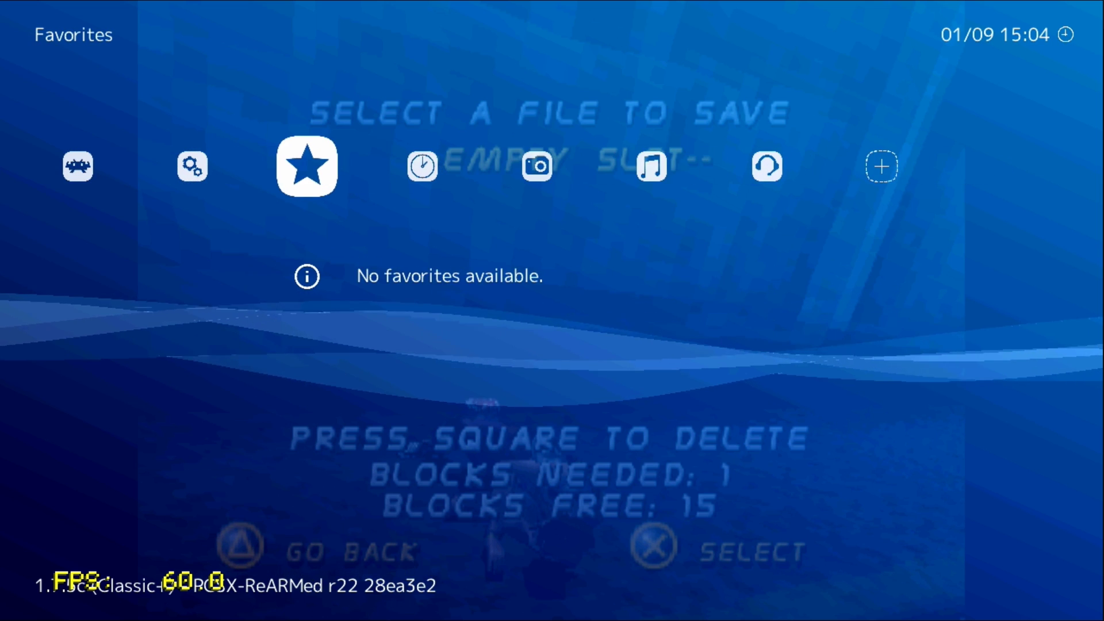
key("Left")
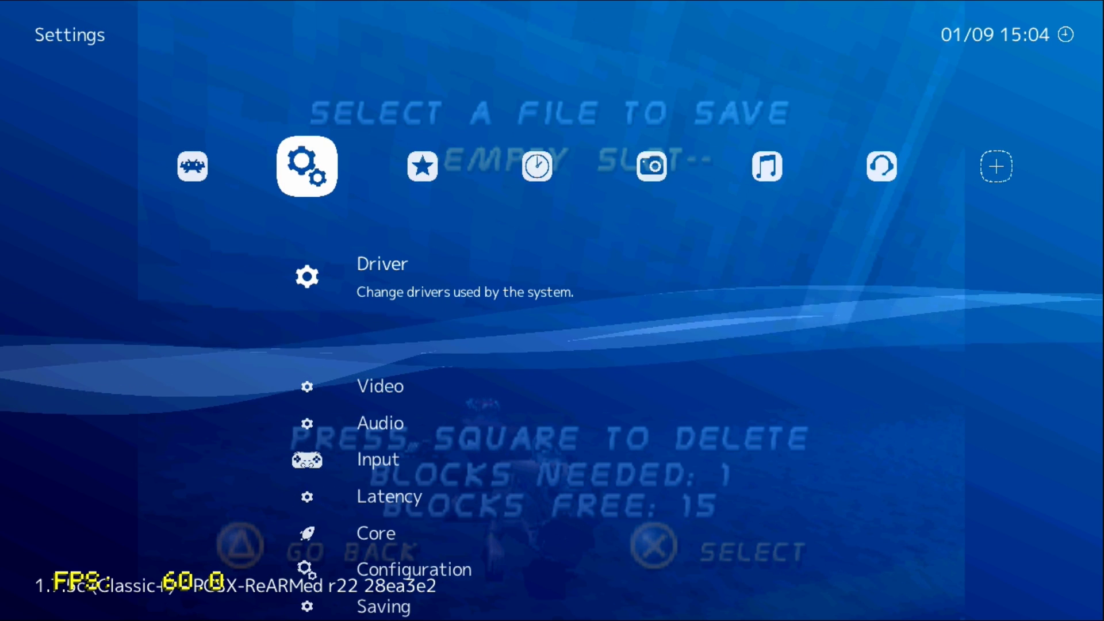
key("Right")
key("Right")
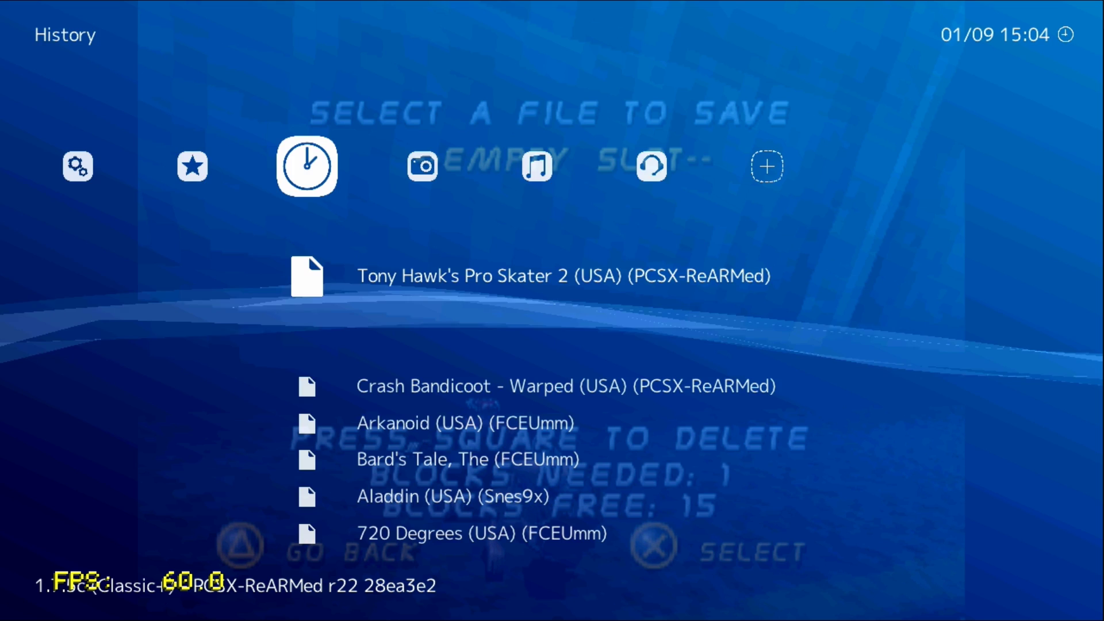
key("Right")
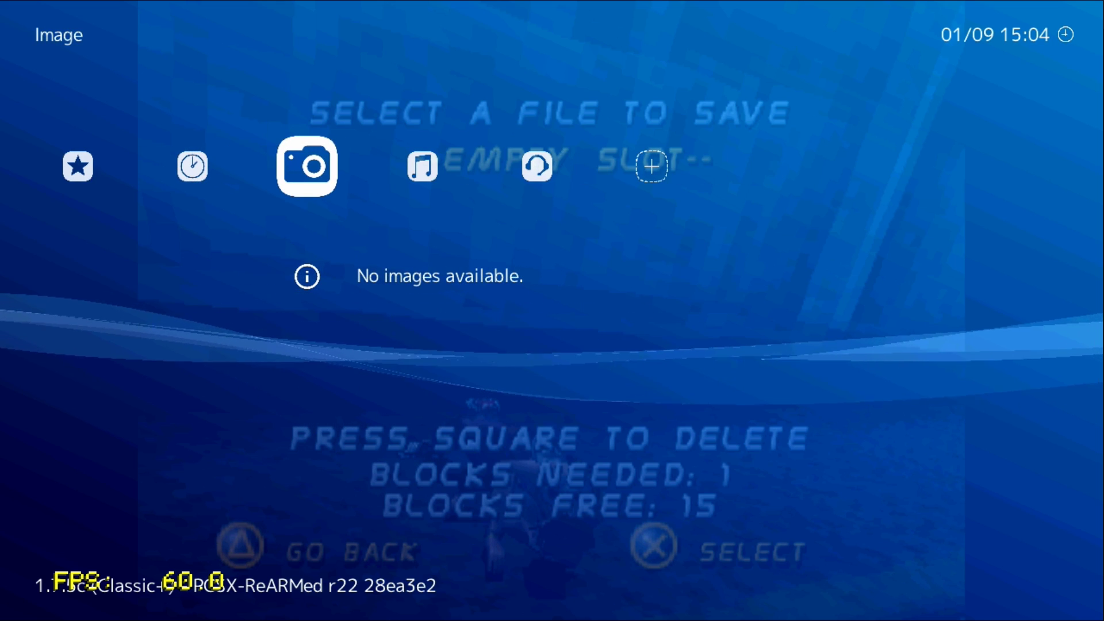
key("Left")
key("Left")
key("Left")
key("Left")
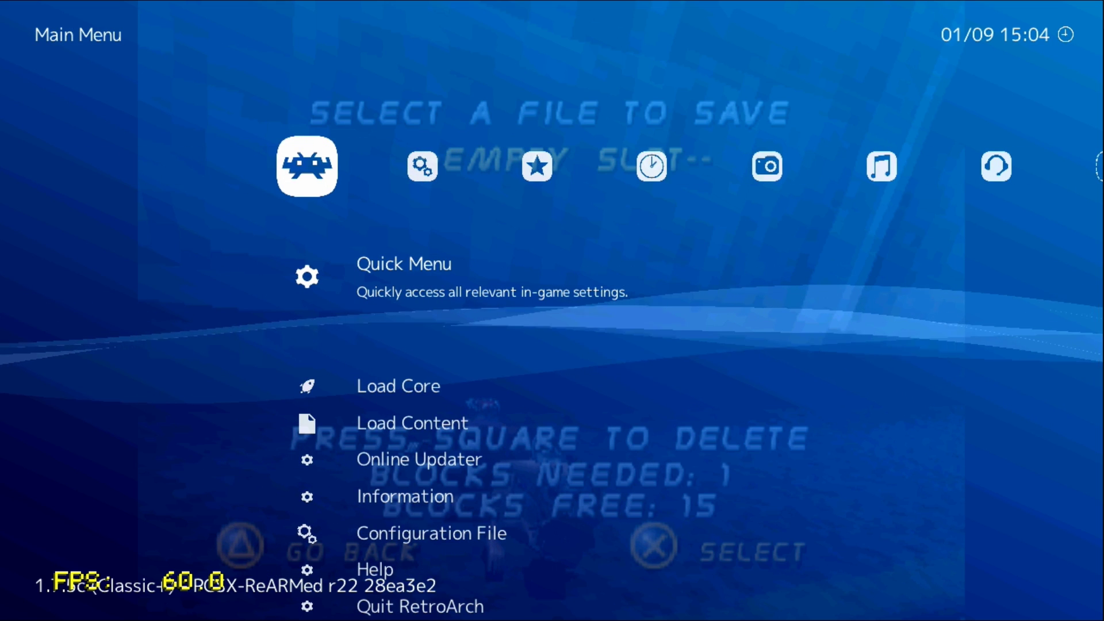
Examine the Scan Directory and Scan File options in the Import content category.
key("Left")
key("Right")
key("Right")
key("Right")
key("Right")
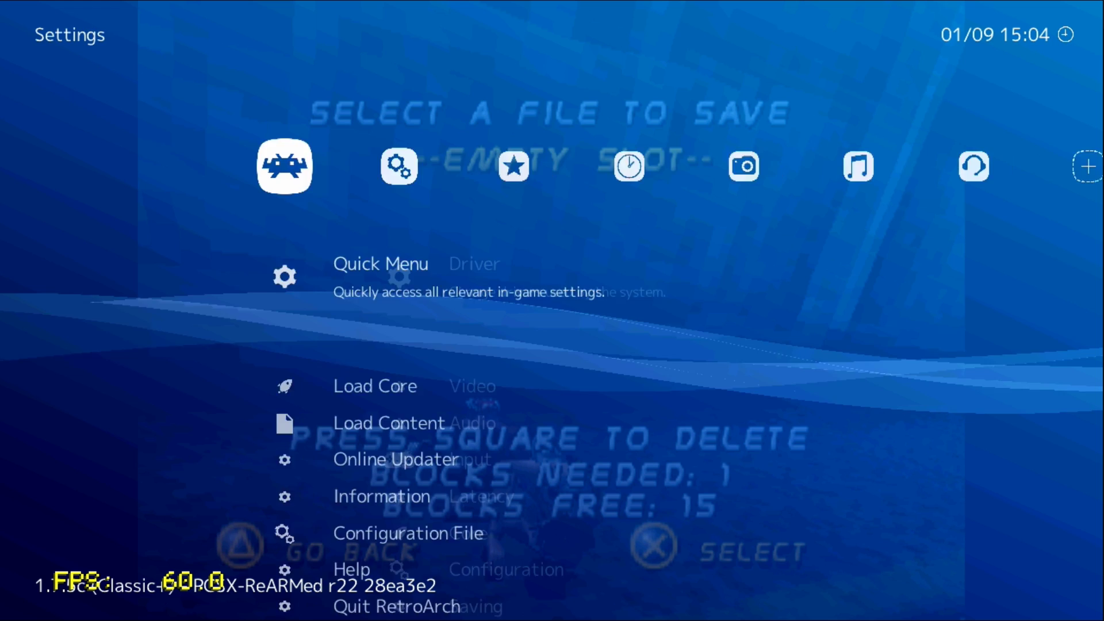
key("Right")
key("Right")
key("Right")
key("Right")
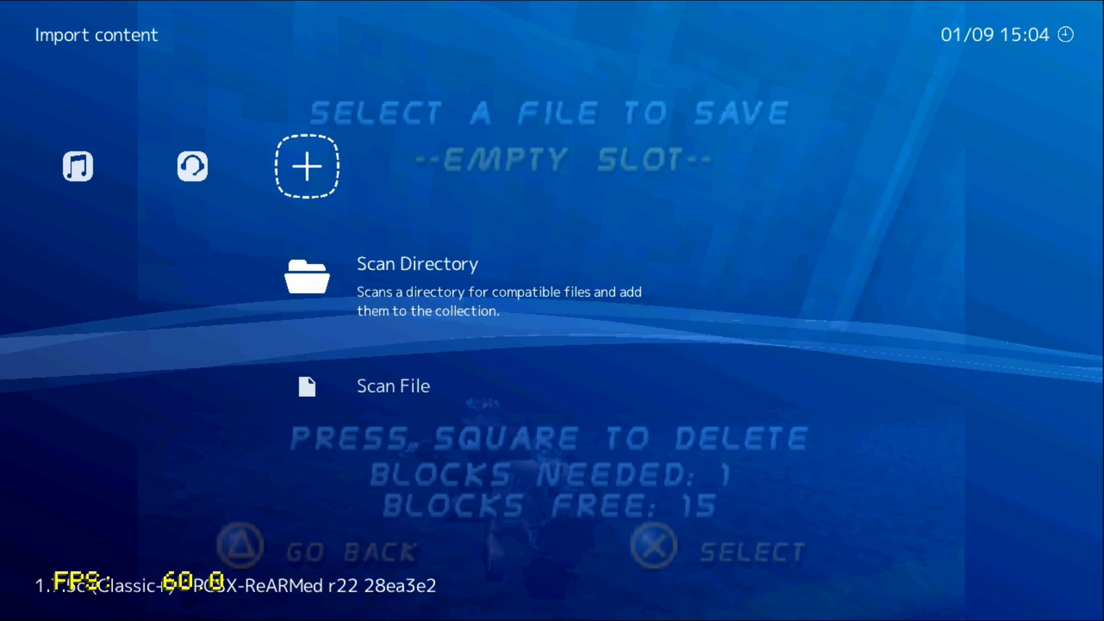
key("Down")
key("Up")
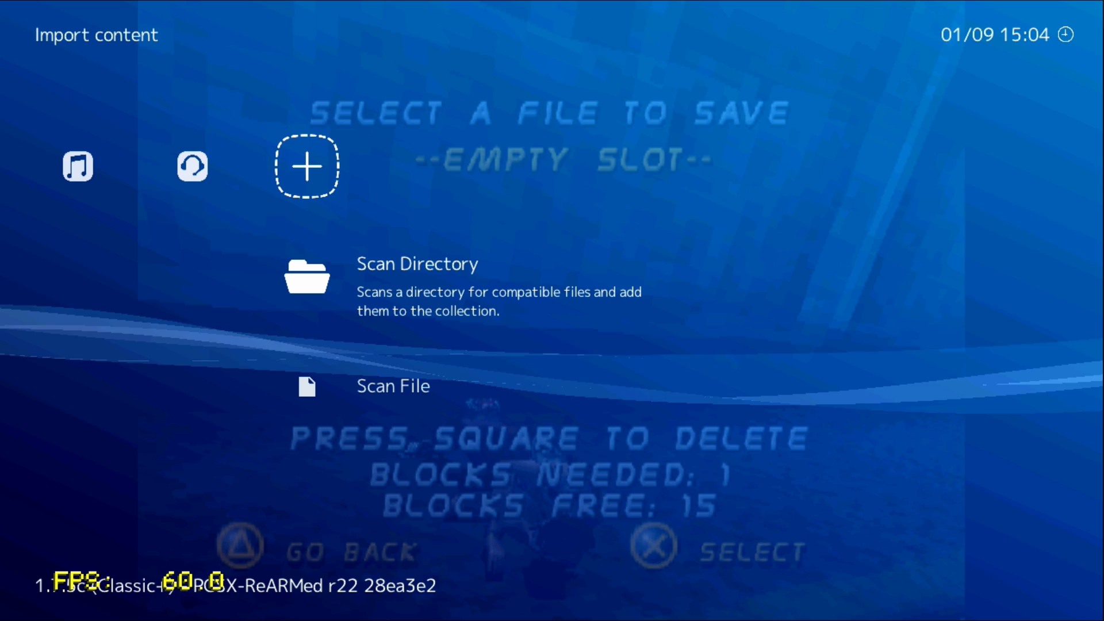
key("Down")
key("Up")
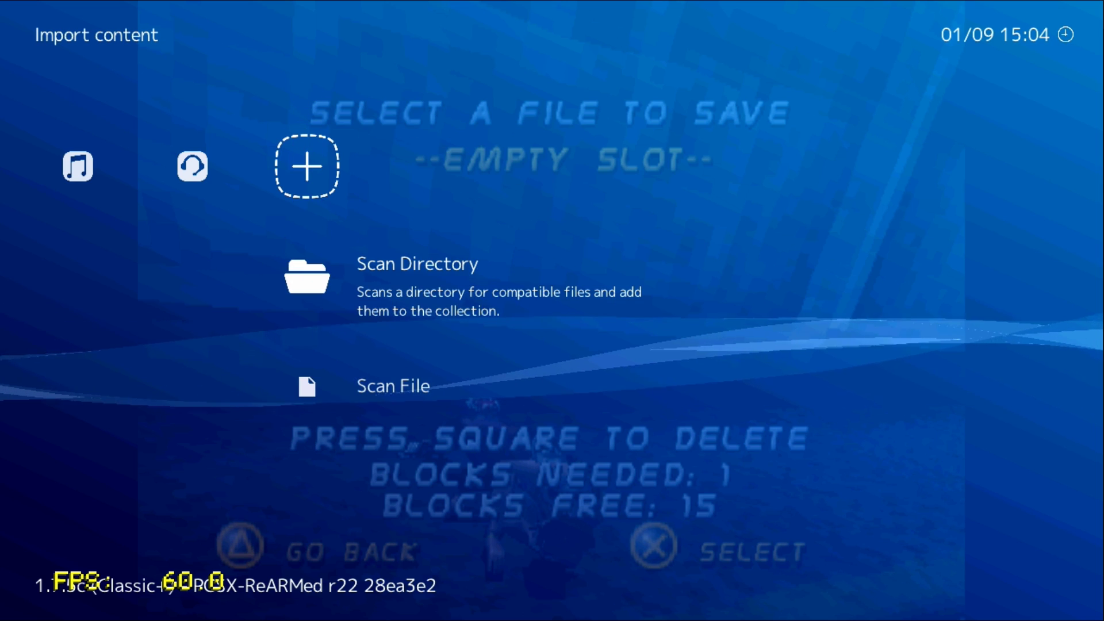
key("Left")
key("Left")
key("Left")
key("Left")
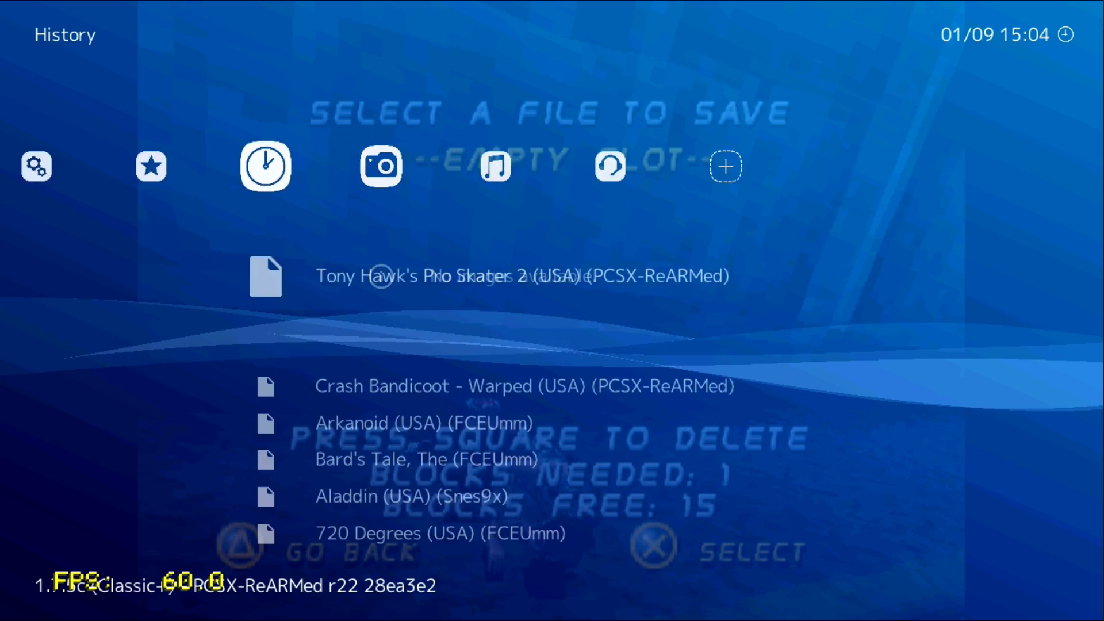
key("Left")
key("Right")
key("Left")
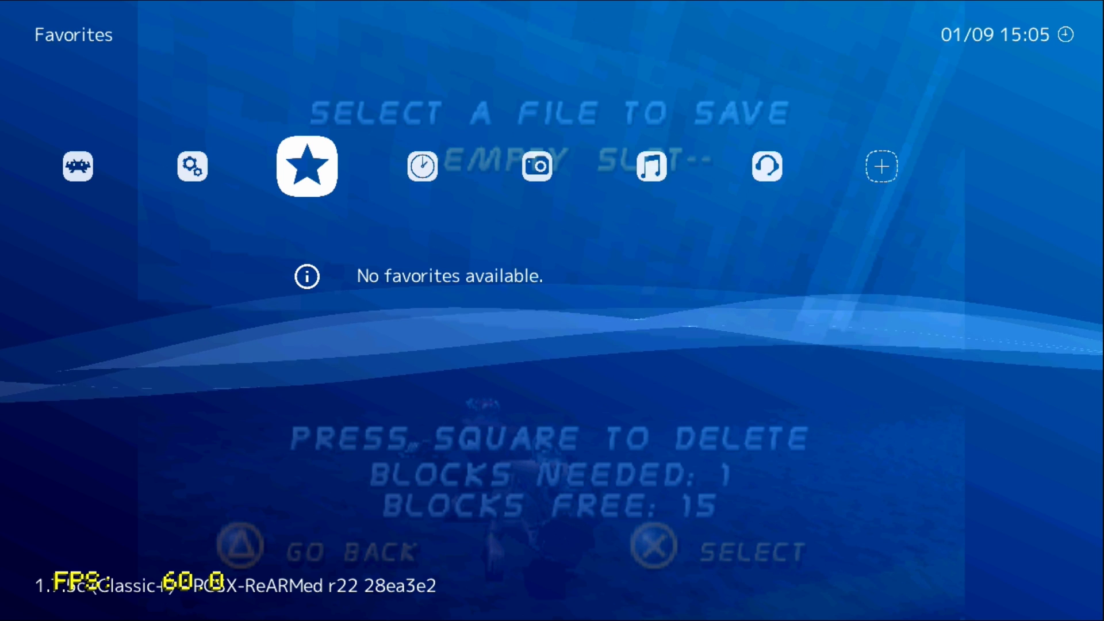
Look through RetroArch's top-level categories from Main Menu across to Import content.
key("Left")
key("Left")
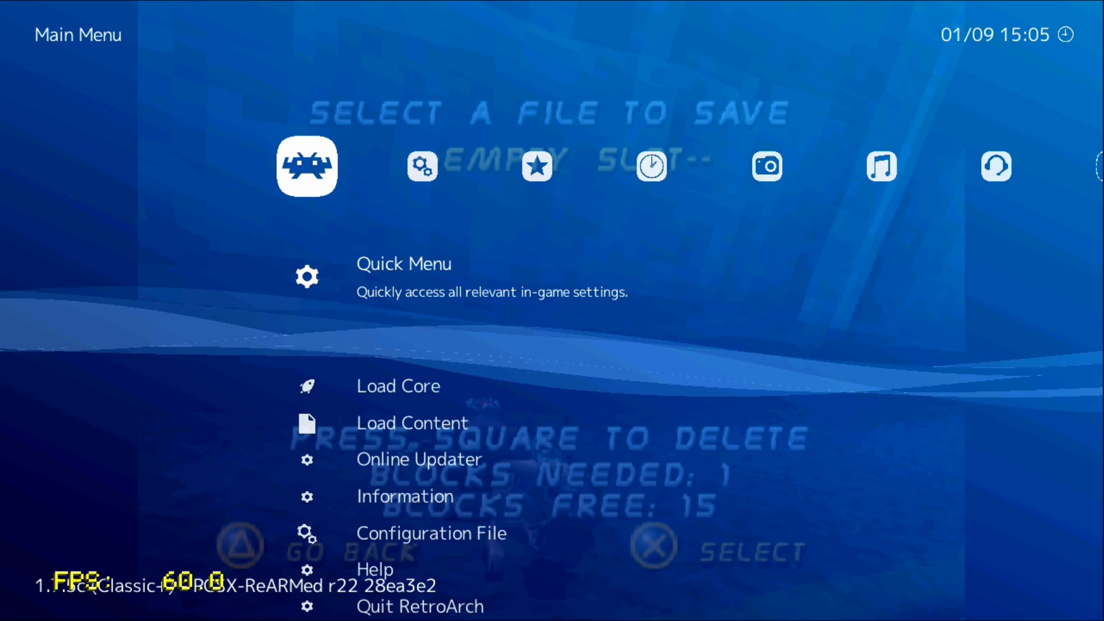
key("Right")
key("Left")
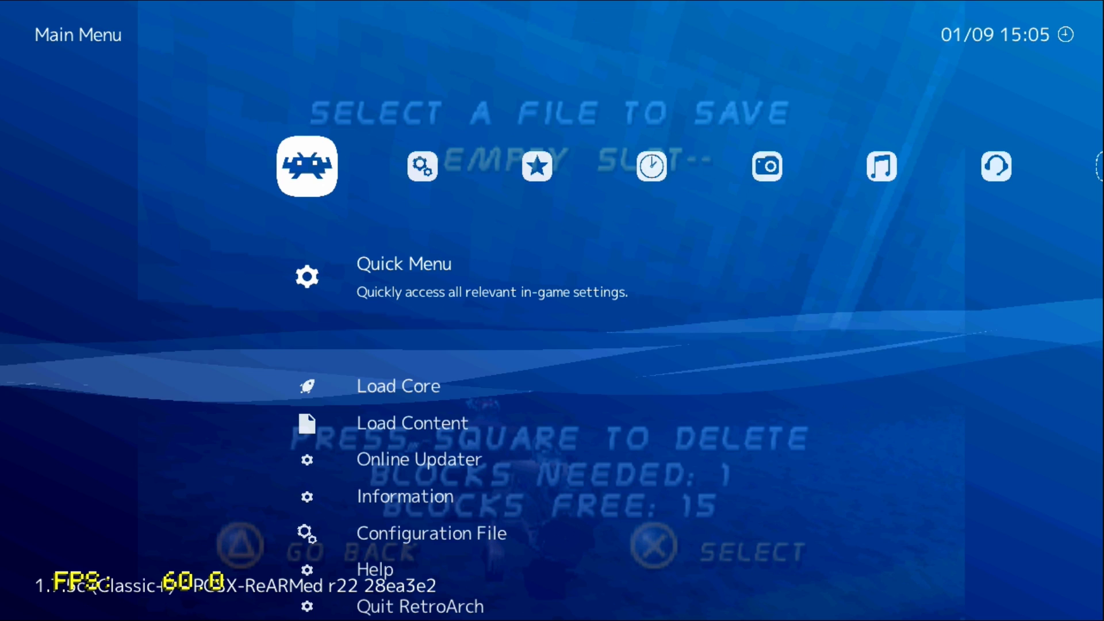
key("Right")
key("Right")
key("Right")
key("Right")
key("Right")
key("Right")
key("Right")
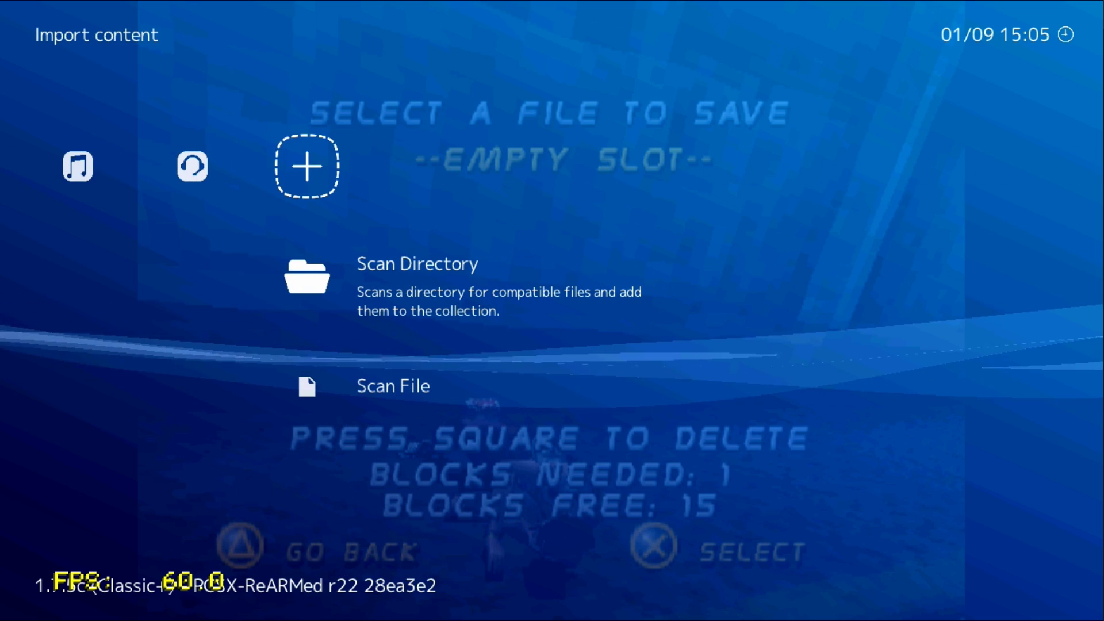
Return to Main Menu and examine the cores at both ends of the Load Core list, without loading one.
key("Left")
key("Left")
key("Left")
key("Left")
key("Left")
key("Left")
key("Left")
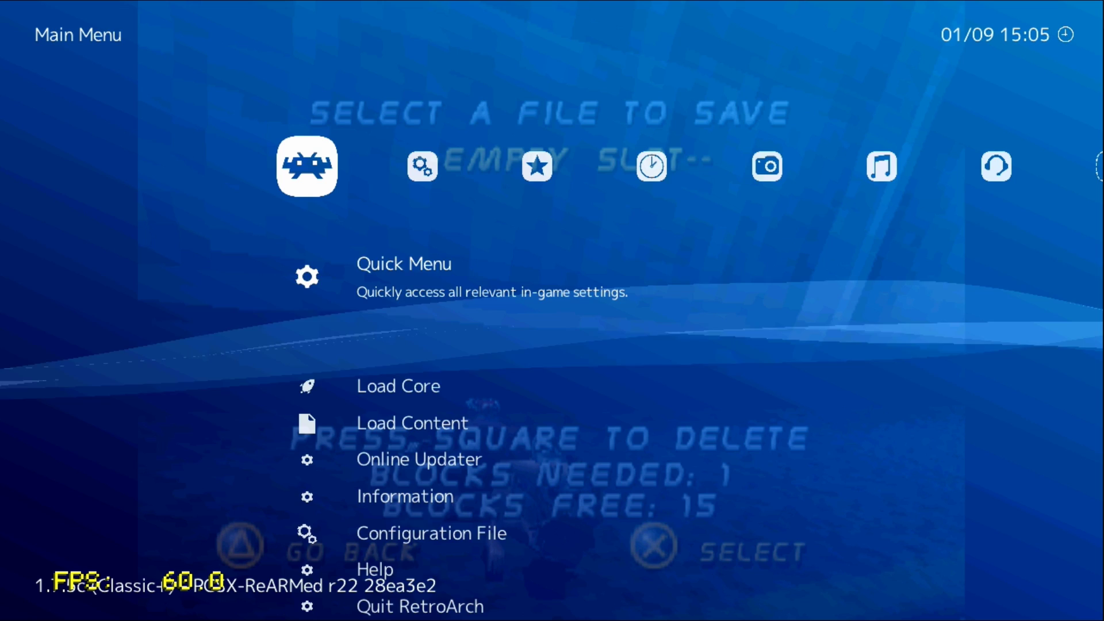
key("Down")
key("Return")
key("Down")
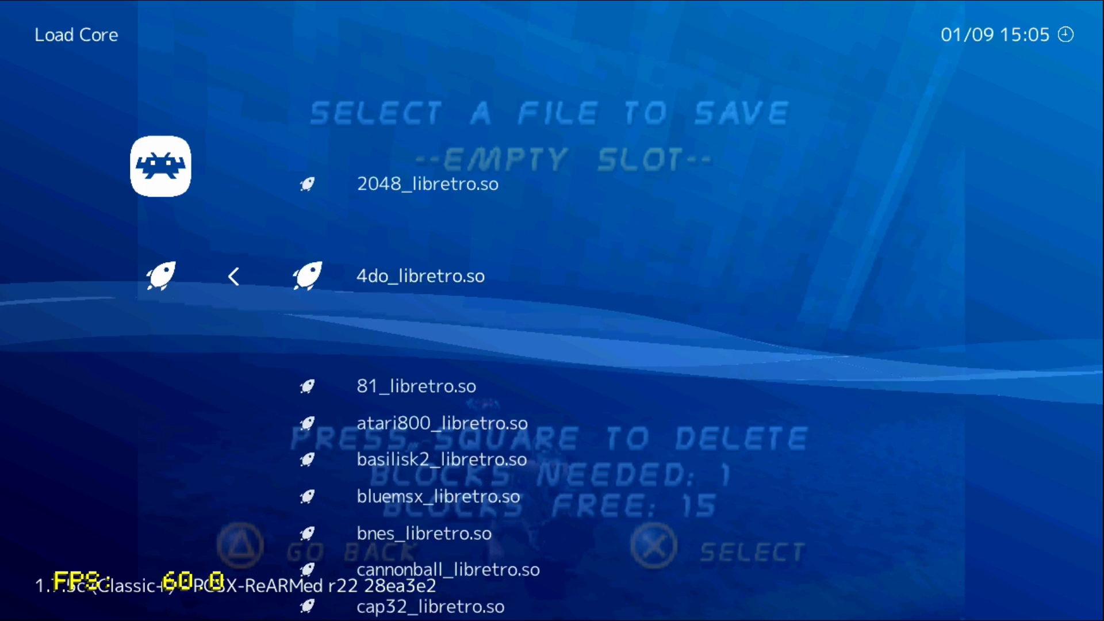
key("Up")
key("Up")
key("Up")
key("Up")
key("Up")
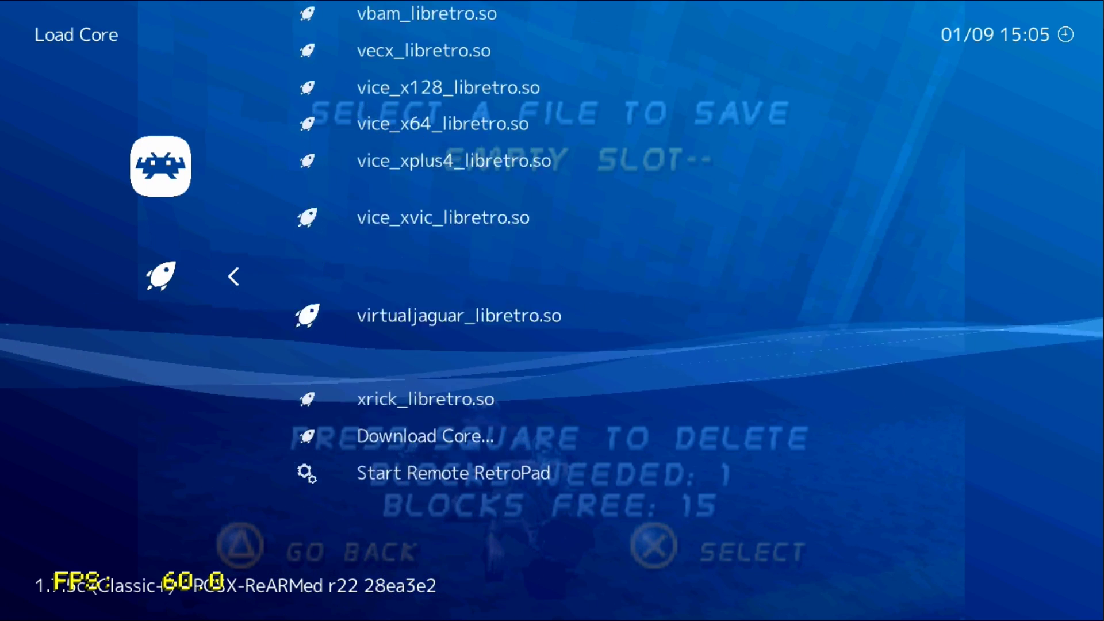
key("Up")
key("Up")
key("Up")
key("BackSpace")
key("Down")
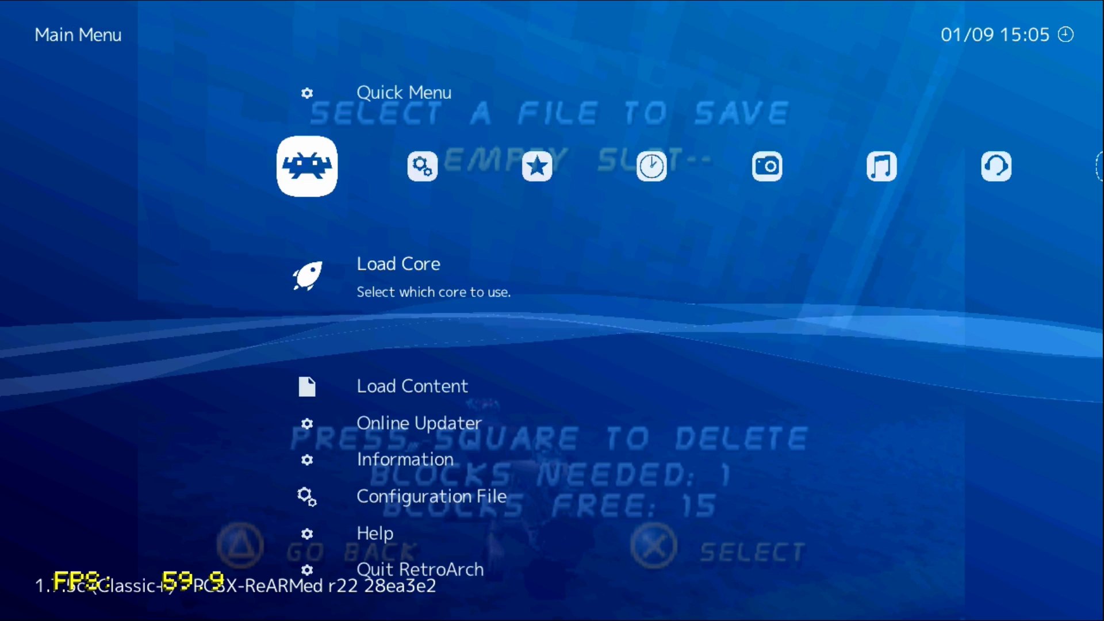
Go from Main Menu to the Import content category and view its scan options.
key("Right")
key("Right")
key("Right")
key("Right")
key("Right")
key("Right")
key("Right")
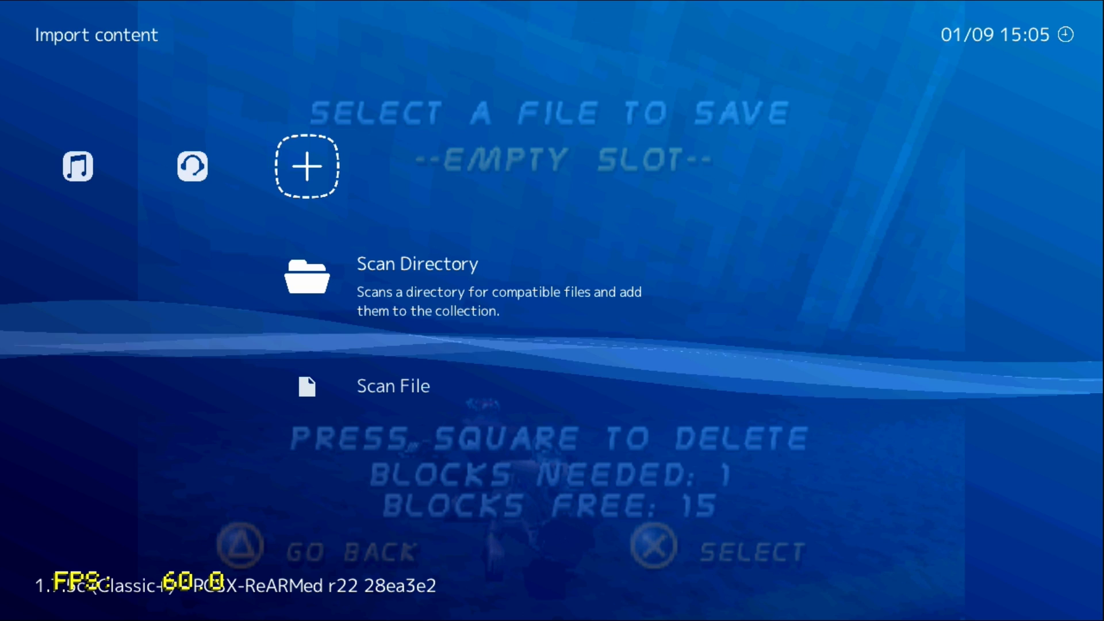
key("Right")
key("Left")
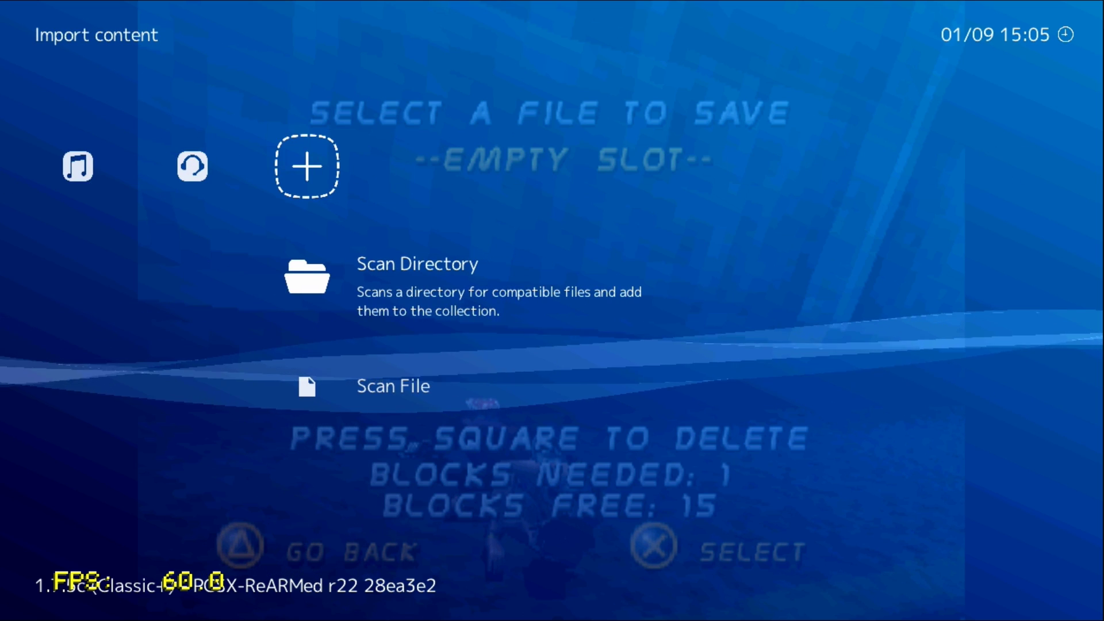
key("Left")
key("Right")
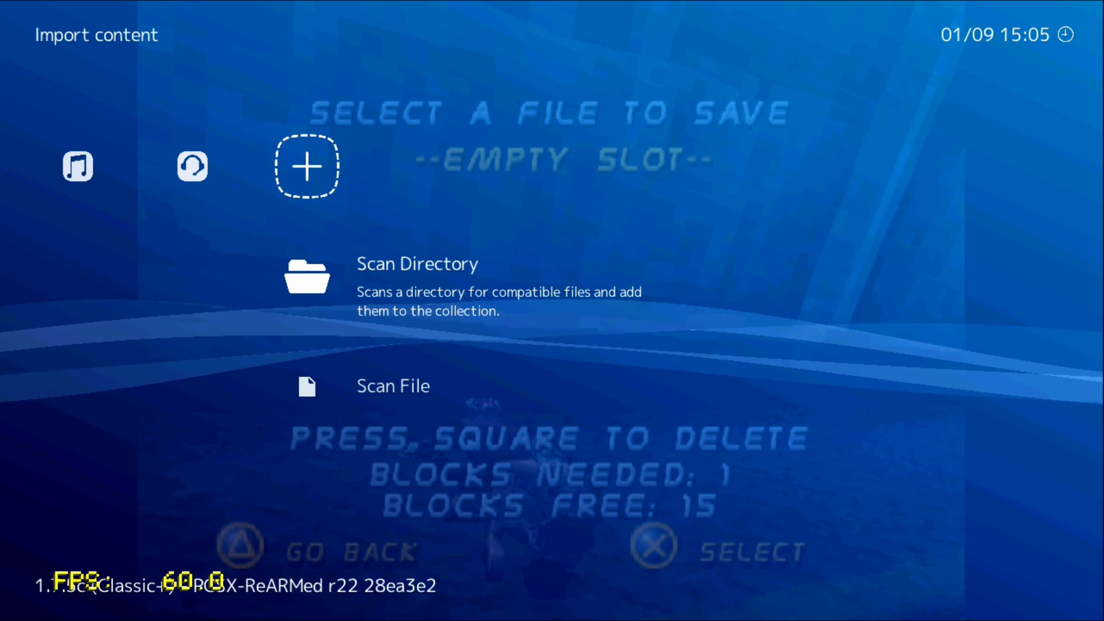
key("Left")
key("Right")
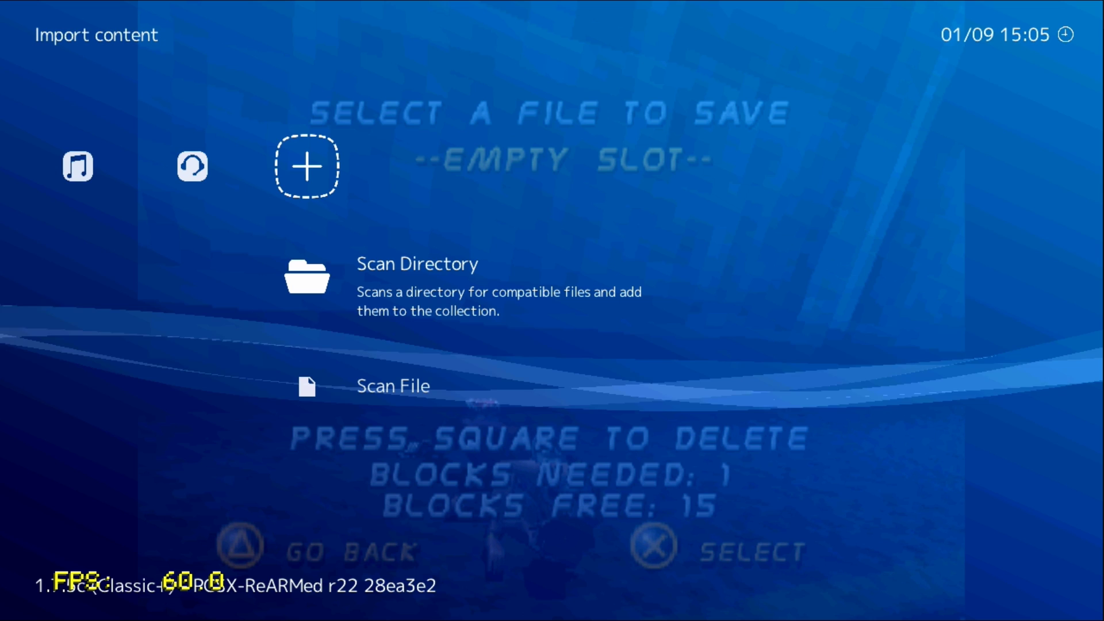
Examine the entries of the Settings category from Driver to Frame Throttle.
key("Left")
key("Left")
key("Left")
key("Left")
key("Left")
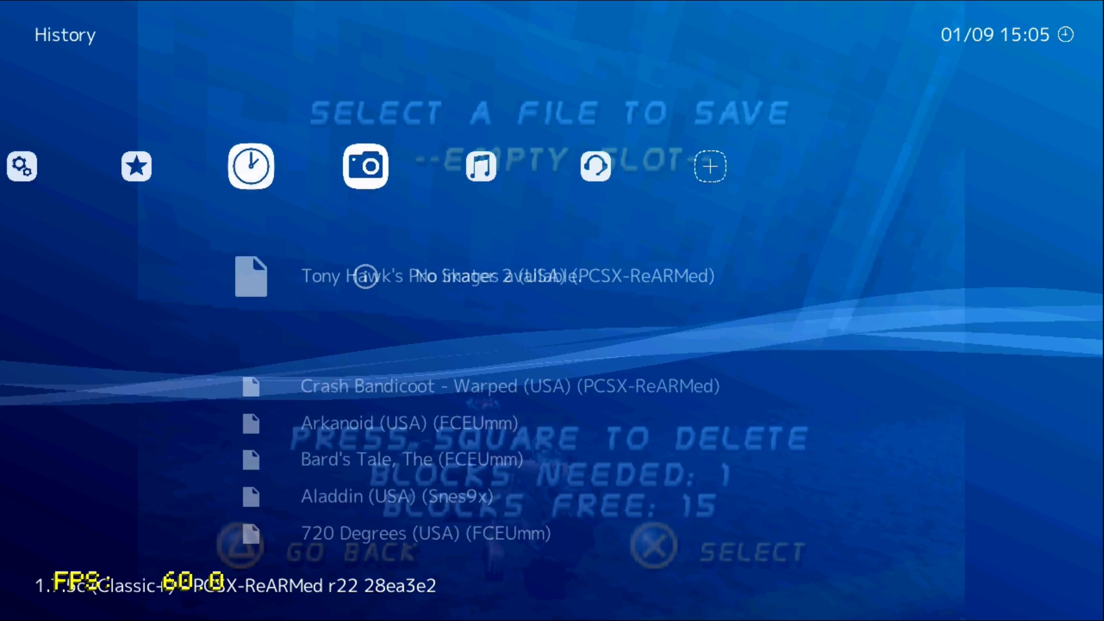
key("Right")
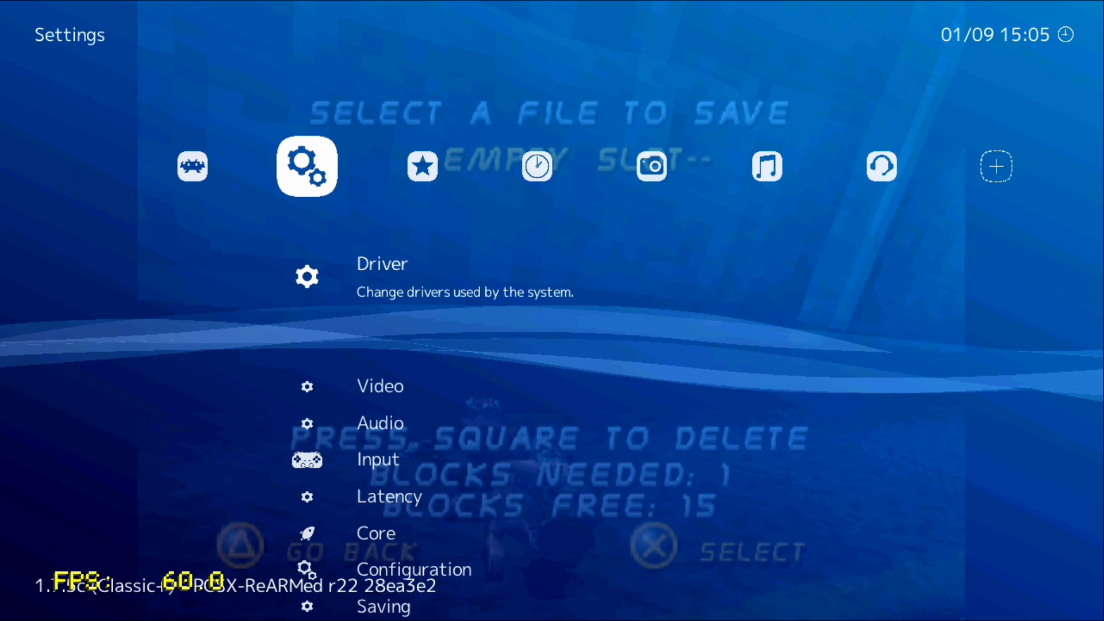
key("Down")
key("Down")
key("Down")
key("Down")
key("Down")
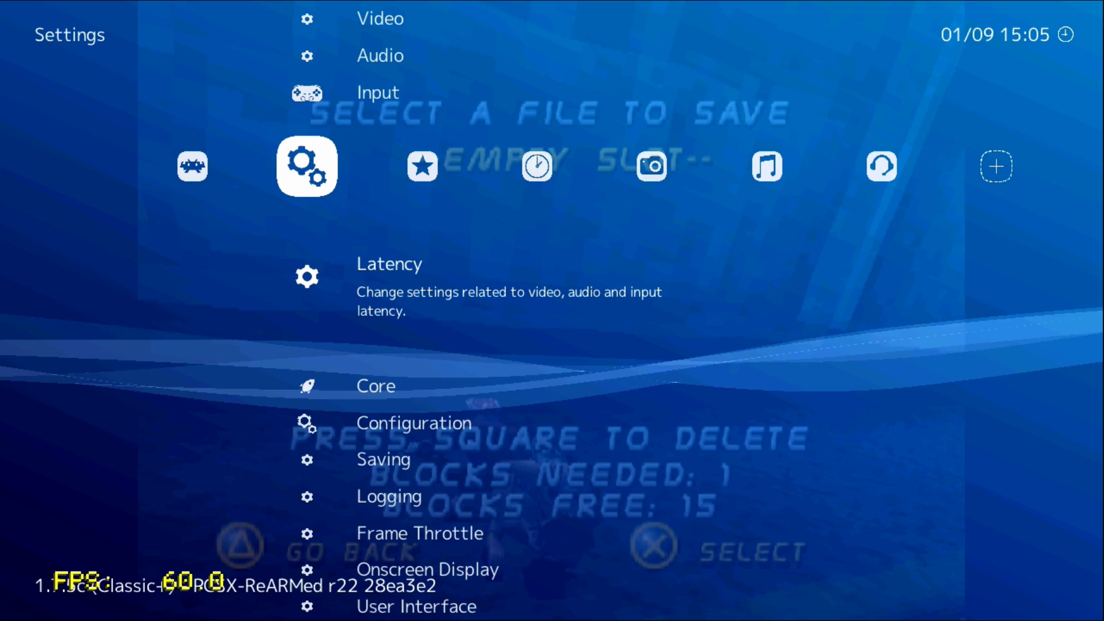
key("Down")
key("Down")
key("Down")
key("Down")
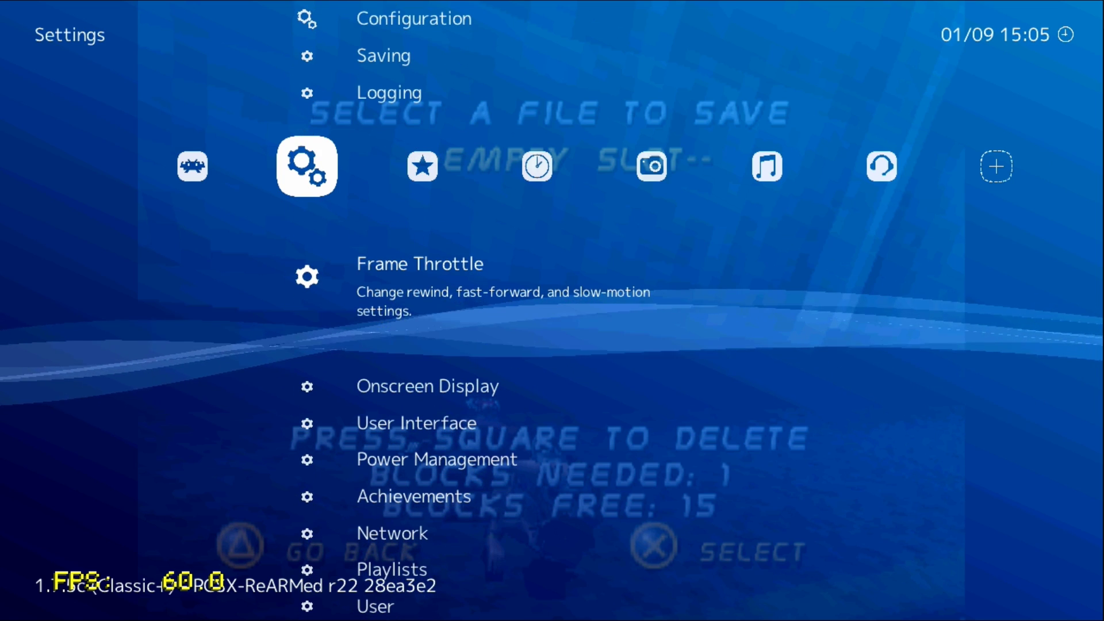
View the options of the Netplay Rooms and Import content categories.
key("Up")
key("Right")
key("Right")
key("Right")
key("Right")
key("Right")
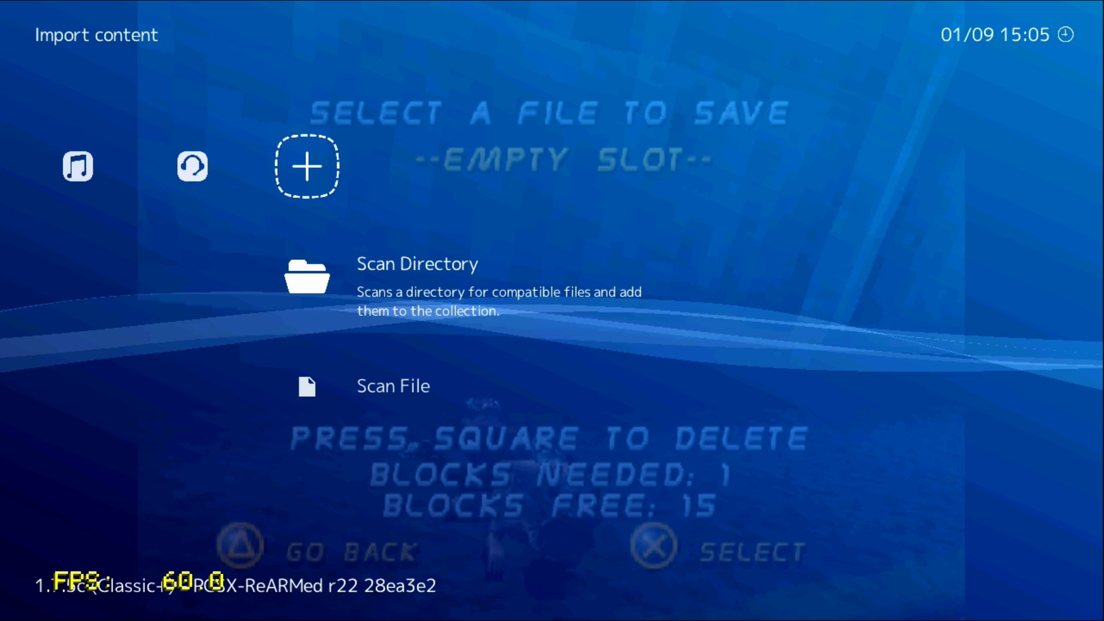
key("Left")
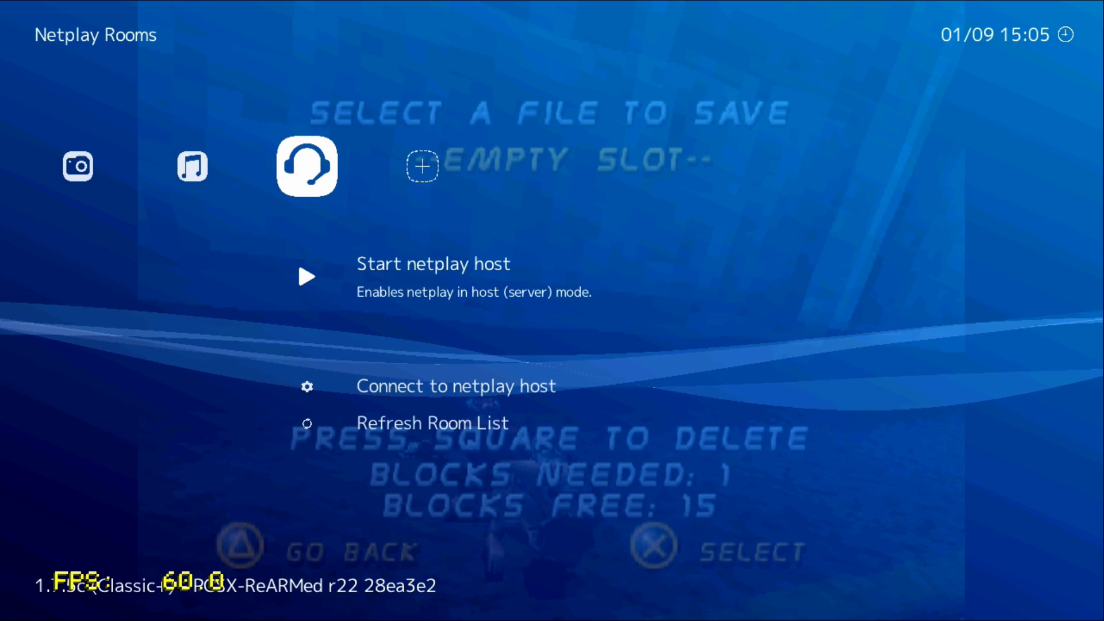
key("Right")
key("Down")
key("Up")
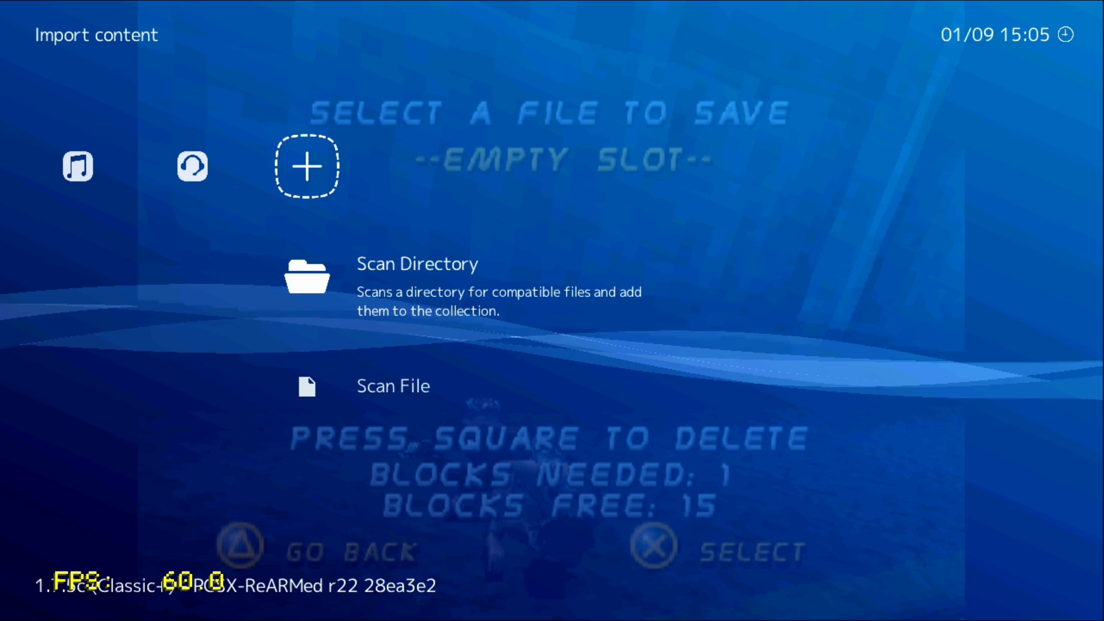
Look back through the categories via Favorites to Main Menu and Settings, finishing on Import content.
key("Left")
key("Left")
key("Left")
key("Left")
key("Left")
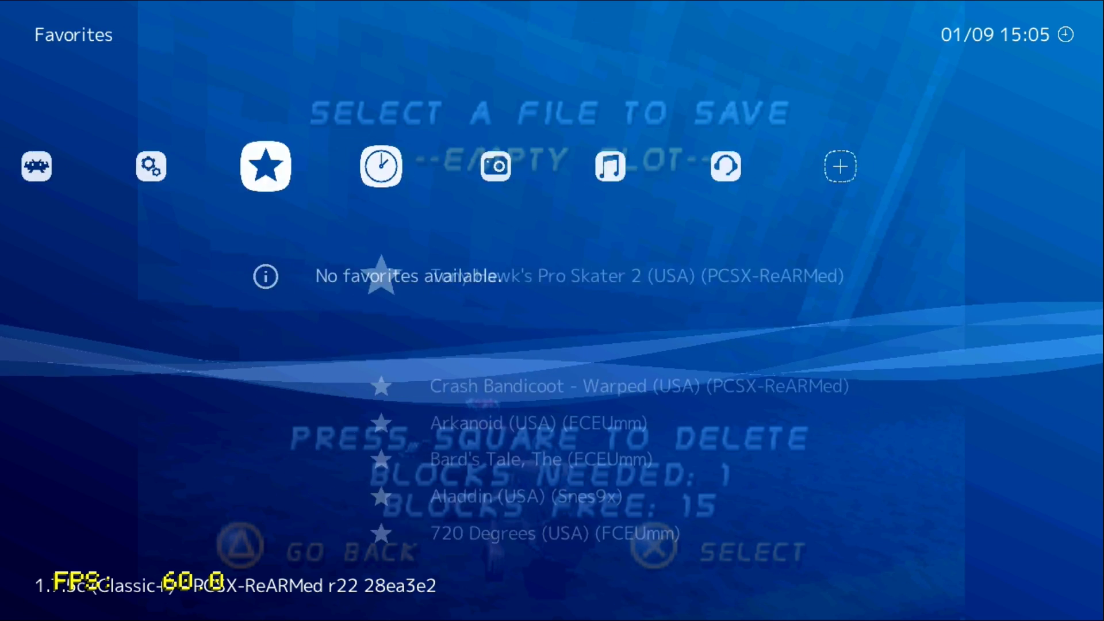
key("Left")
key("Left")
key("Left")
key("Right")
key("Right")
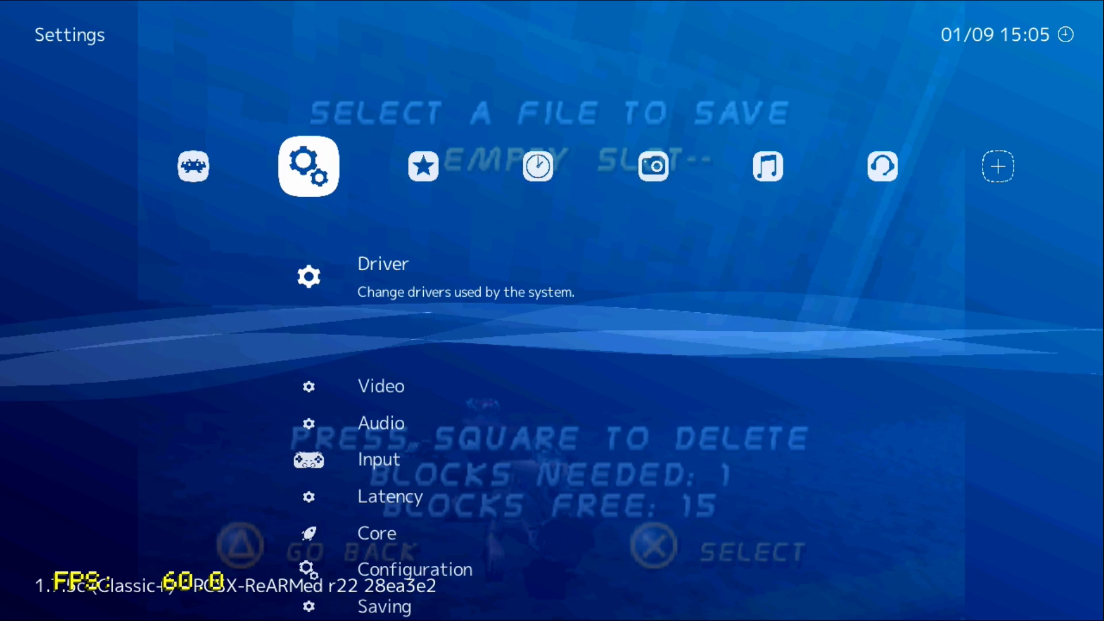
key("Left")
key("Left")
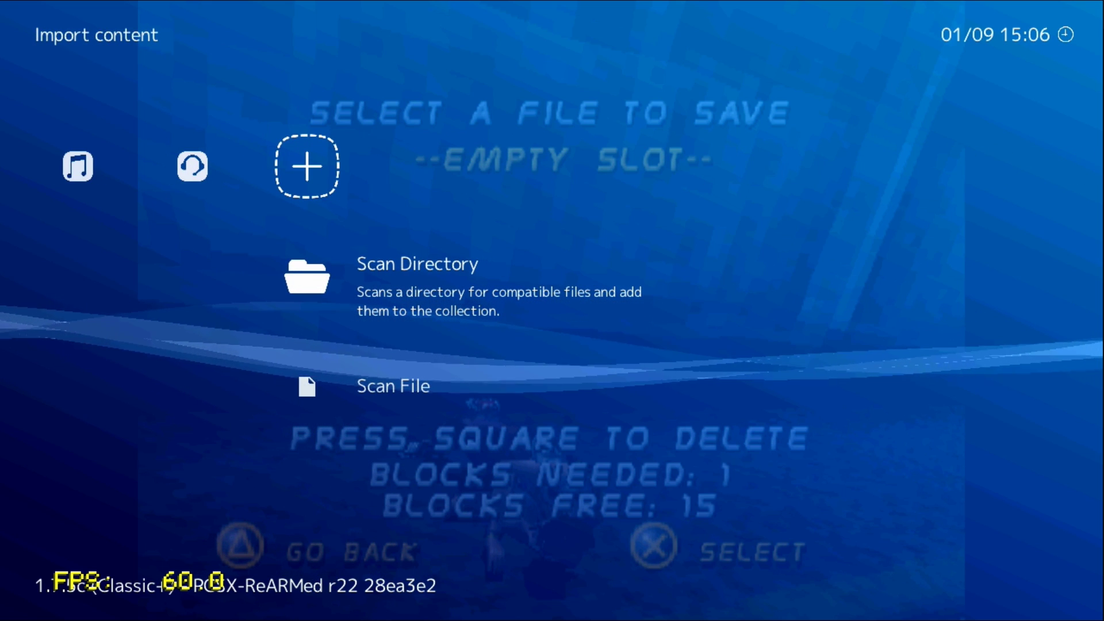